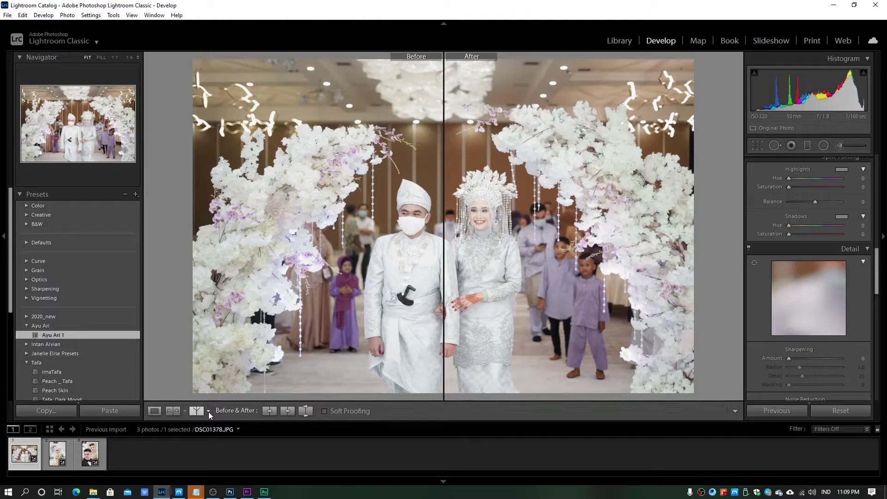
Step: Show Before & After in Left/Right view and step through to the groom-and-bride portrait
left_click(209, 412)
left_click(224, 382)
left_click(70, 456)
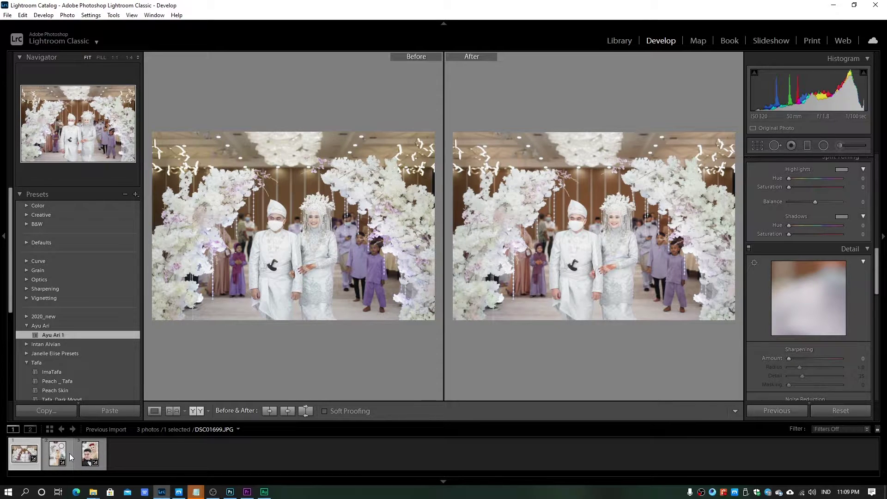
left_click(90, 454)
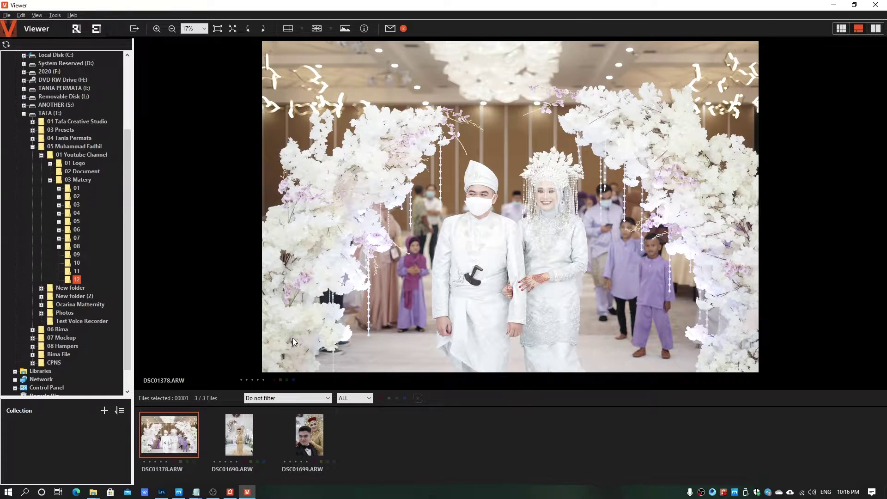
Step: Open DSC01378.ARW in the Edit window and scroll through its adjustment panels
double_click(293, 337)
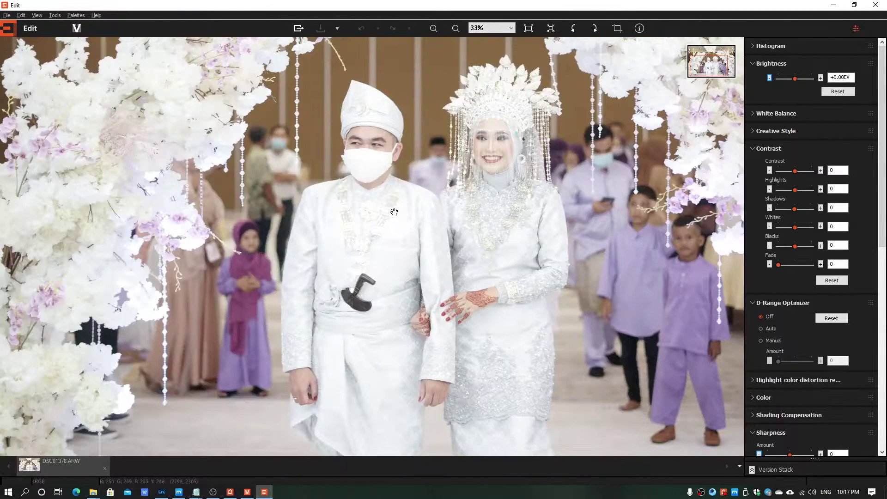
scroll(394, 212, "down", 1)
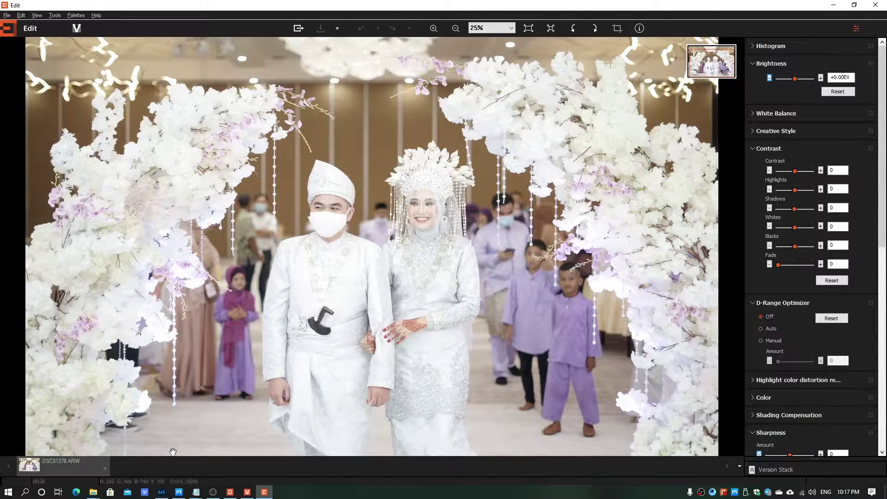
Step: Bring up DSC01378.JPG in Lightroom and zoom and pan to inspect the couple's faces
left_click(162, 492)
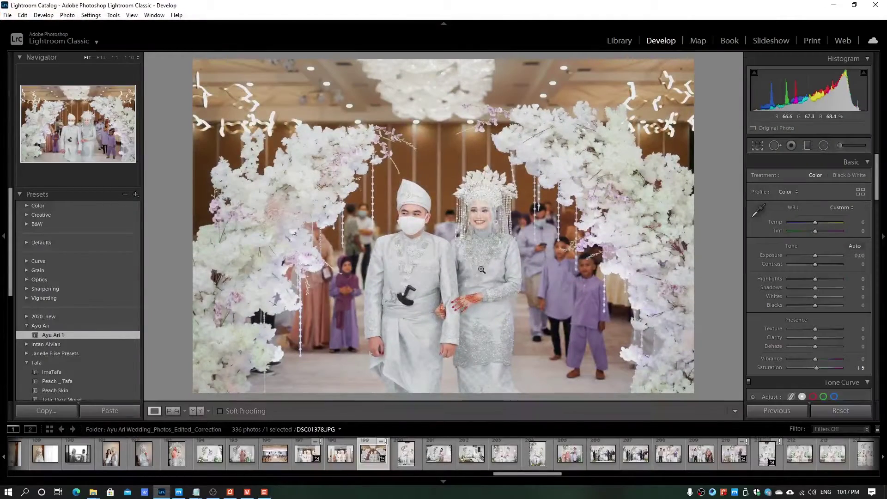
left_click(397, 216)
mouse_move(397, 216)
left_mouse_down()
mouse_move(488, 55)
mouse_move(447, 184)
mouse_move(460, 184)
left_mouse_up()
key("ctrl+minus")
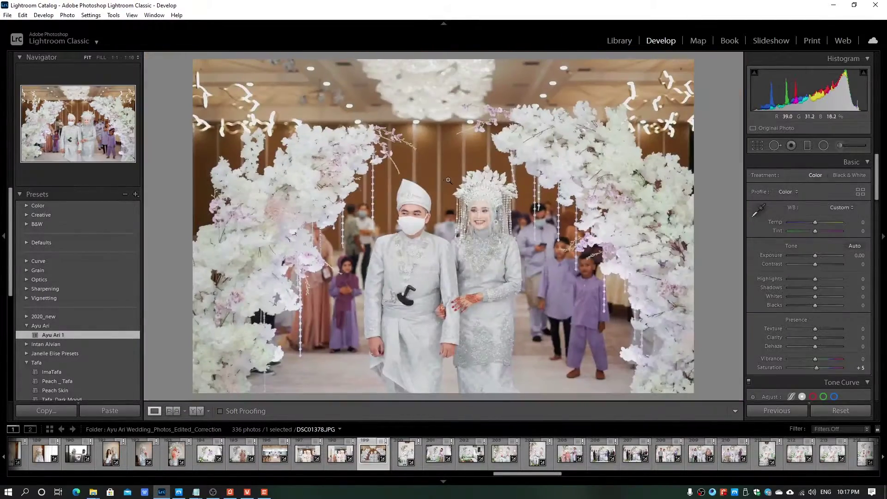
key("ctrl+minus")
key("ctrl+minus")
key("ctrl+equal")
key("ctrl+equal")
key("ctrl+equal")
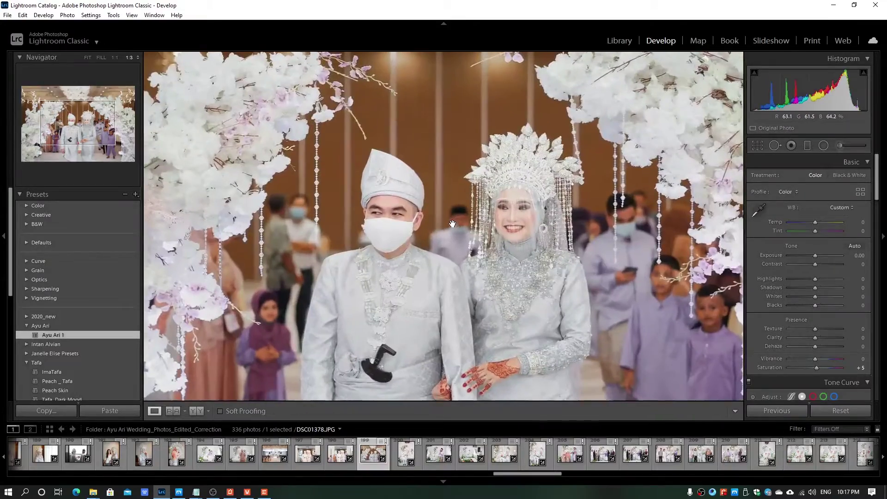
key("ctrl+equal")
left_click_drag(439, 223, 437, 160)
key("ctrl+equal")
key("ctrl+equal")
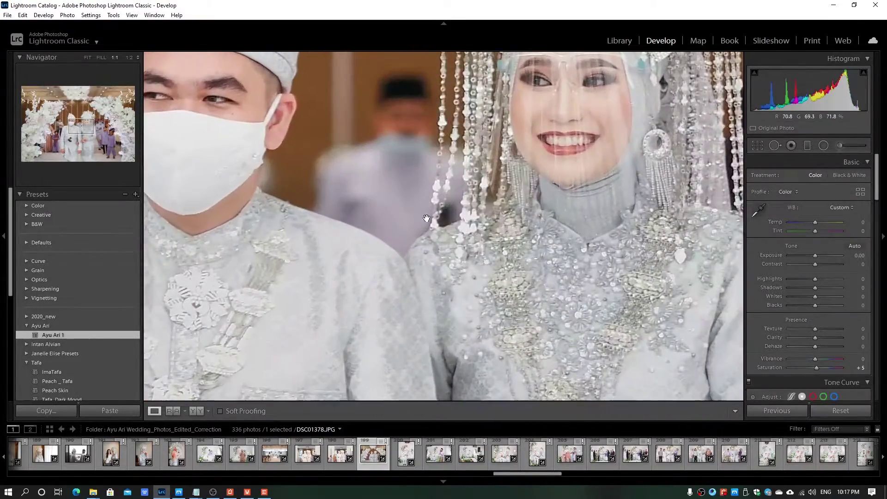
key("ctrl+minus")
key("ctrl+minus")
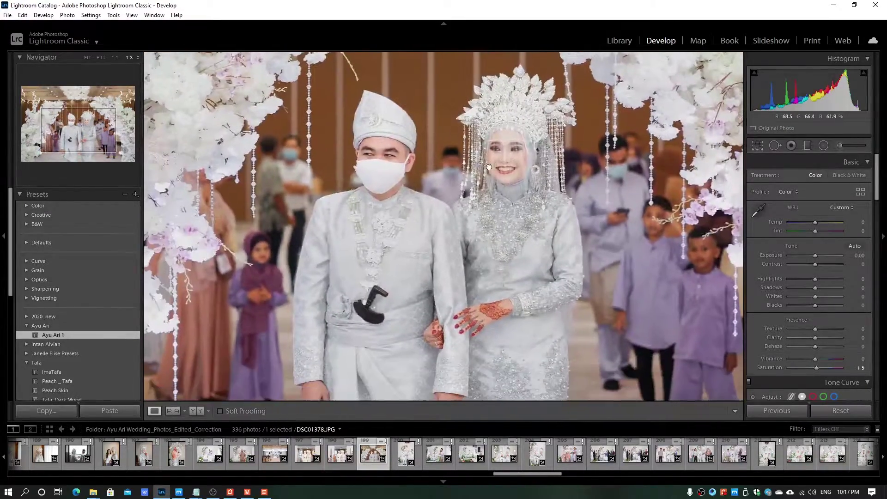
Step: Bring the Imaging Edge editor forward and scroll its adjustment panel
left_click(265, 492)
scroll(463, 272, "down", 2)
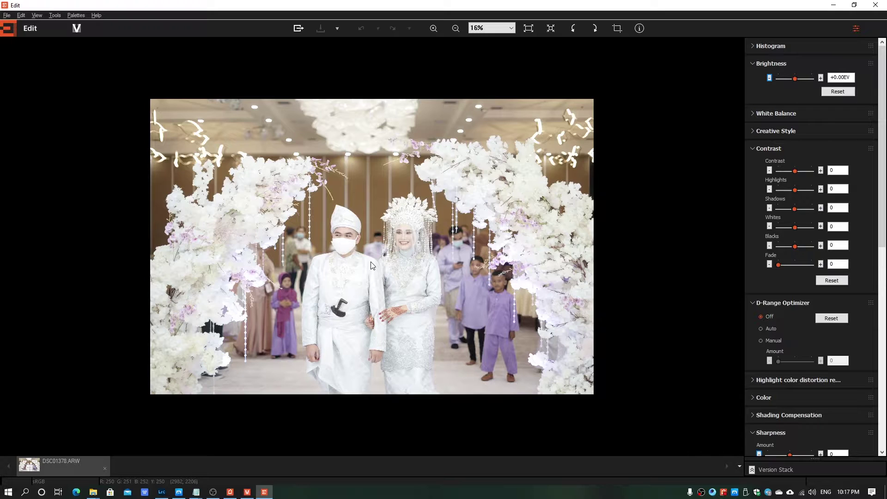
scroll(367, 291, "up", 1)
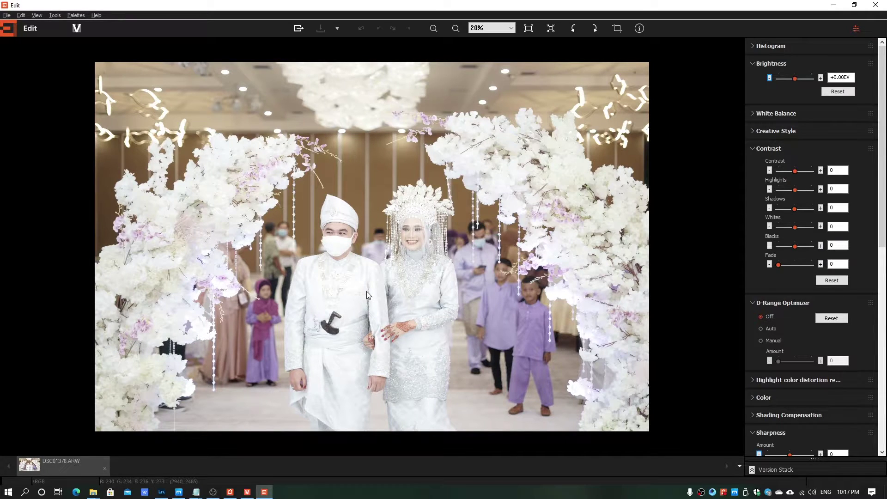
scroll(369, 251, "down", 1)
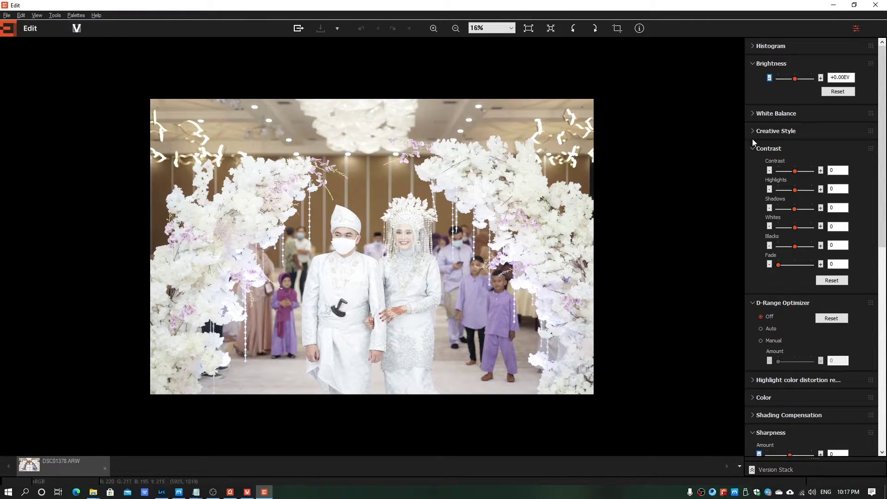
Step: Lower the aisle photo's Brightness in three steps to -1.00 EV
left_click(769, 78)
left_click(769, 78)
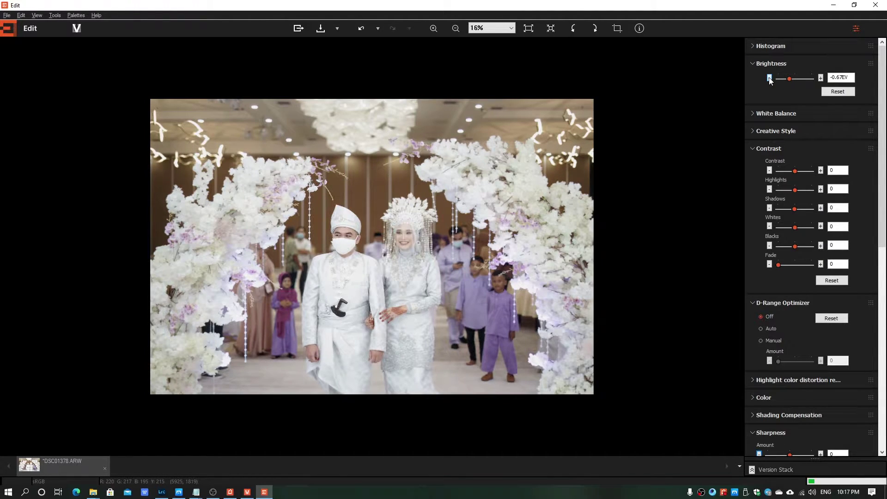
left_click(769, 78)
scroll(388, 315, "up", 1)
scroll(388, 315, "up", 3)
scroll(360, 287, "down", 3)
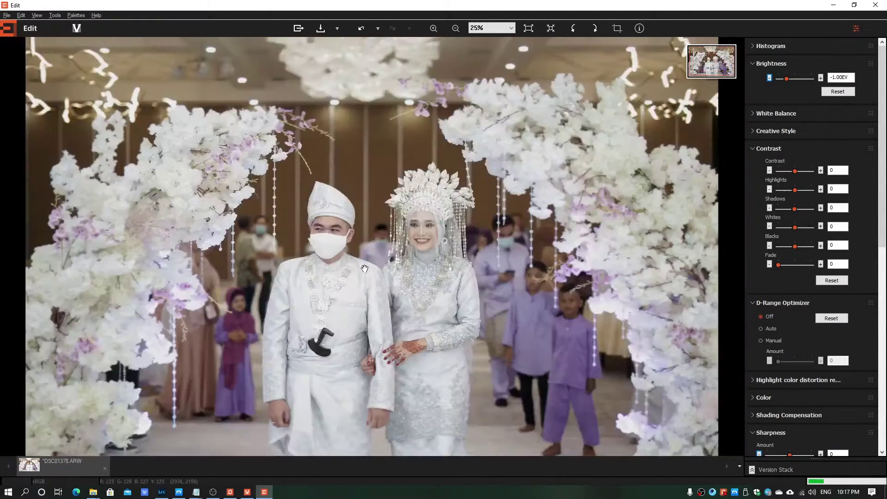
scroll(365, 268, "down", 1)
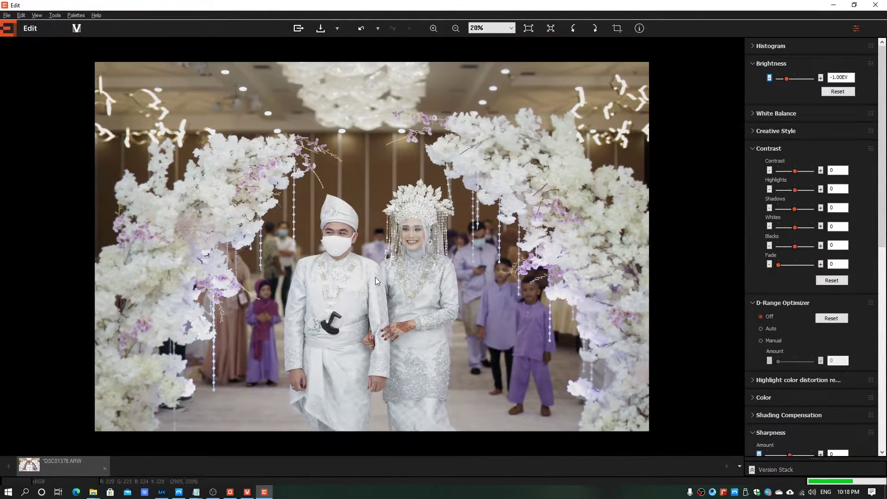
scroll(375, 278, "up", 2)
scroll(394, 274, "up", 2)
scroll(397, 275, "down", 2)
scroll(402, 277, "down", 1)
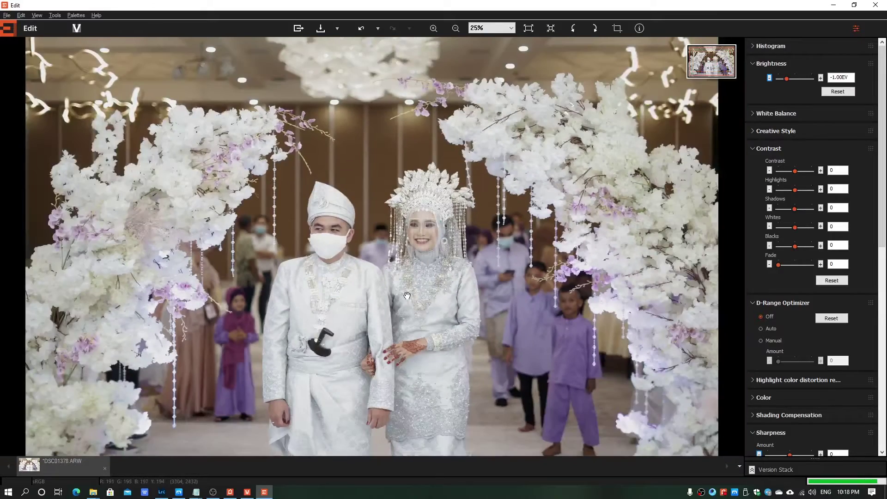
scroll(409, 282, "up", 1)
scroll(393, 268, "up", 1)
scroll(357, 234, "down", 2)
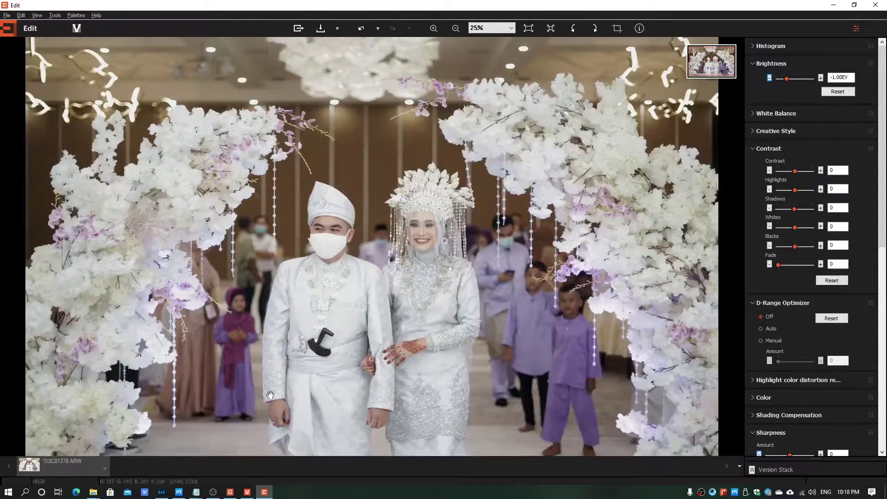
scroll(313, 226, "down", 1)
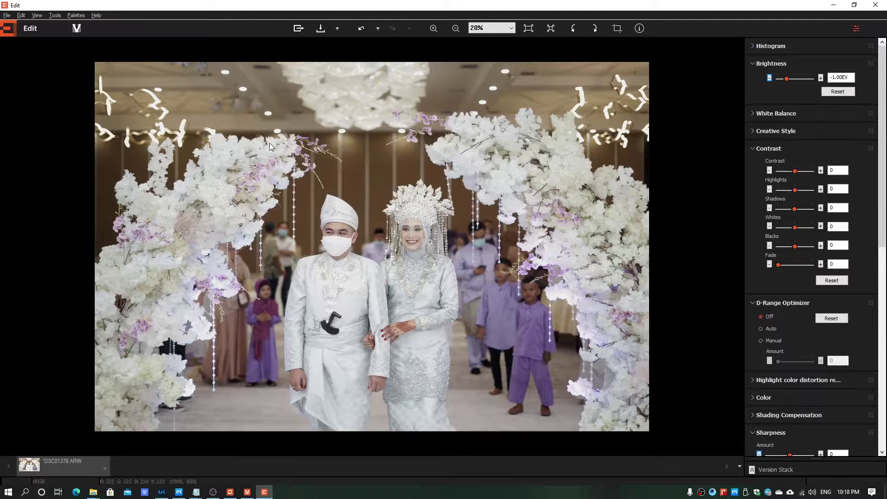
Step: Look through the File and View menus, then switch to the Viewer window
left_click(7, 16)
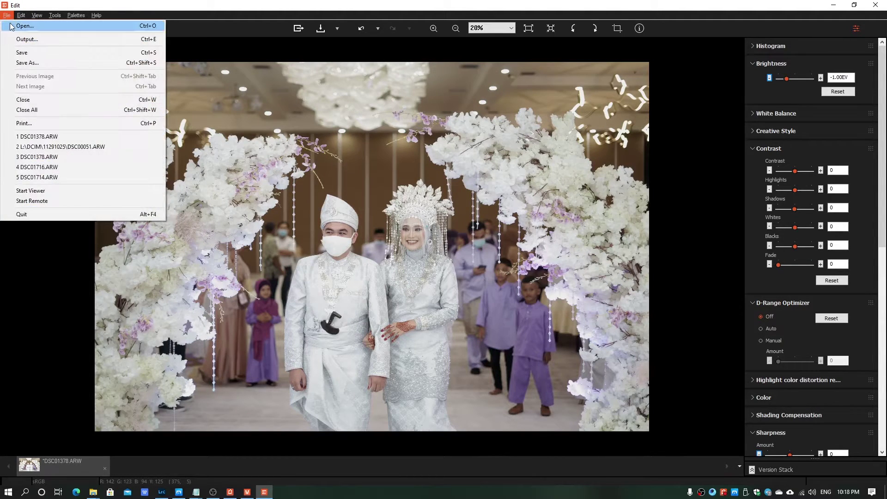
left_click(36, 16)
left_click(114, 372)
mouse_move(247, 492)
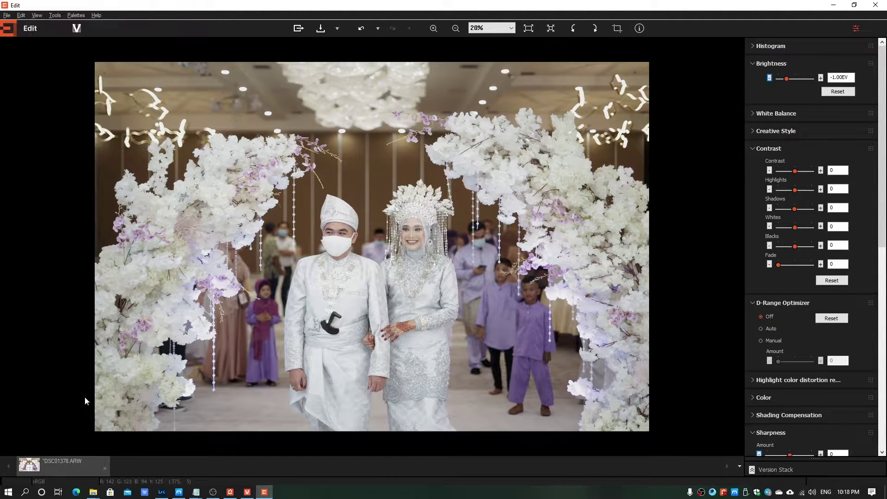
left_click(250, 494)
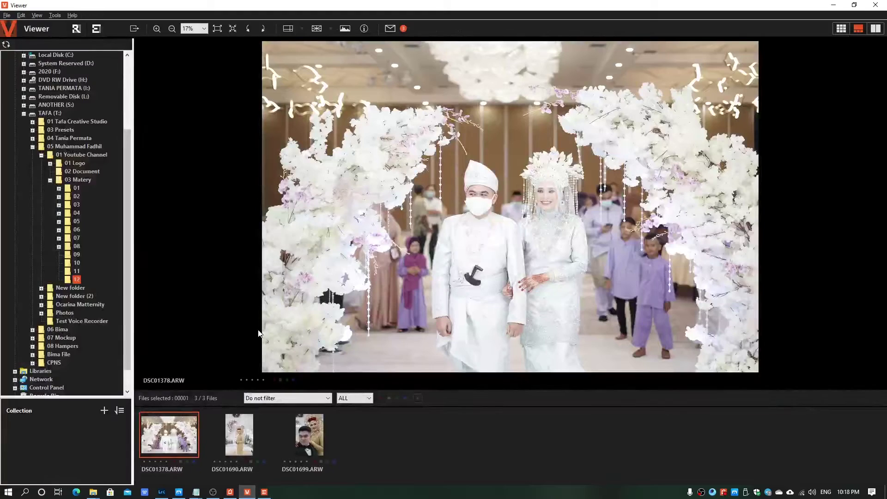
Step: Preview DSC01690.ARW up close, then select DSC01699.ARW and zoom in on the couple
left_click(230, 445)
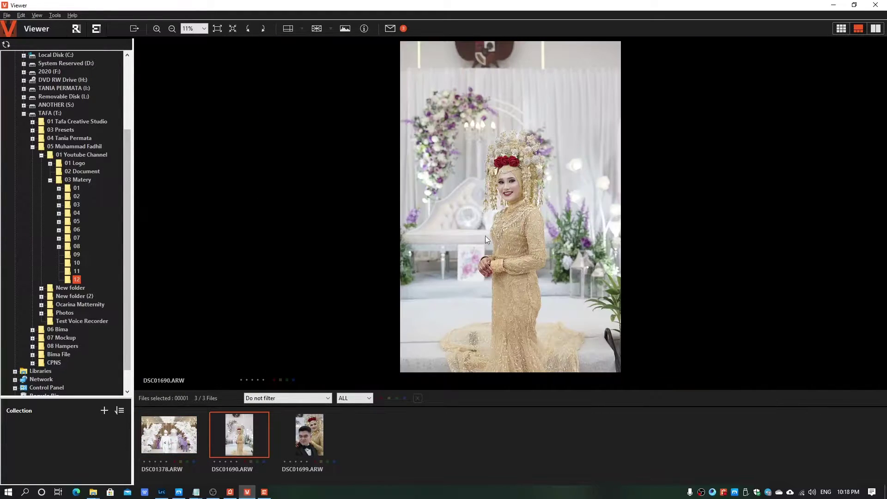
left_click(512, 214)
left_click(515, 183)
left_click(305, 439)
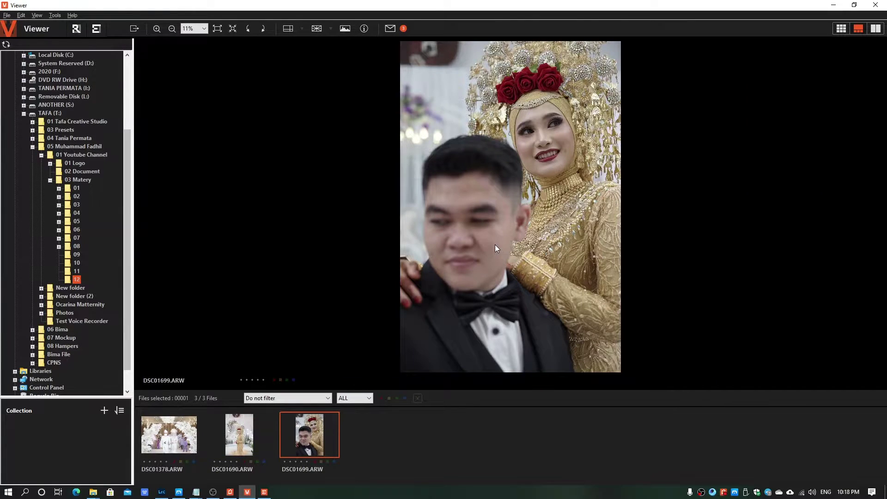
left_click(495, 244)
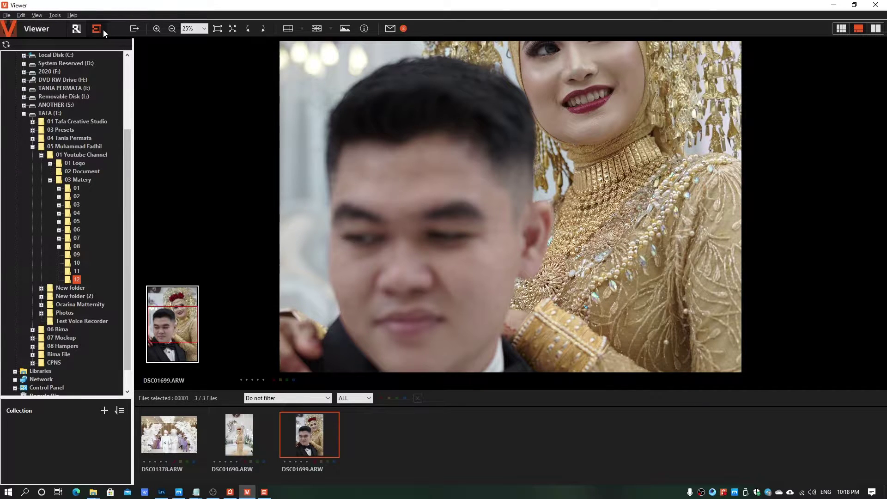
Step: Set Brightness to -0.67 EV, close the editor and save all edits with Yes to All
left_click(103, 29)
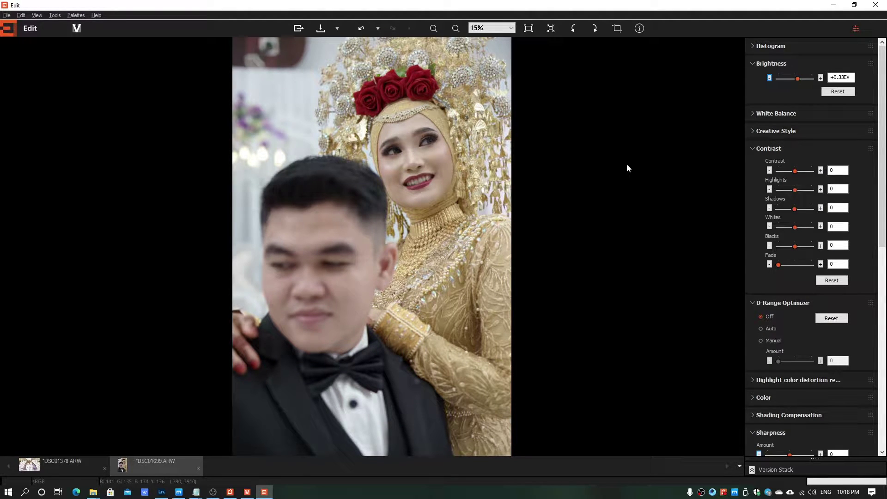
key("Left")
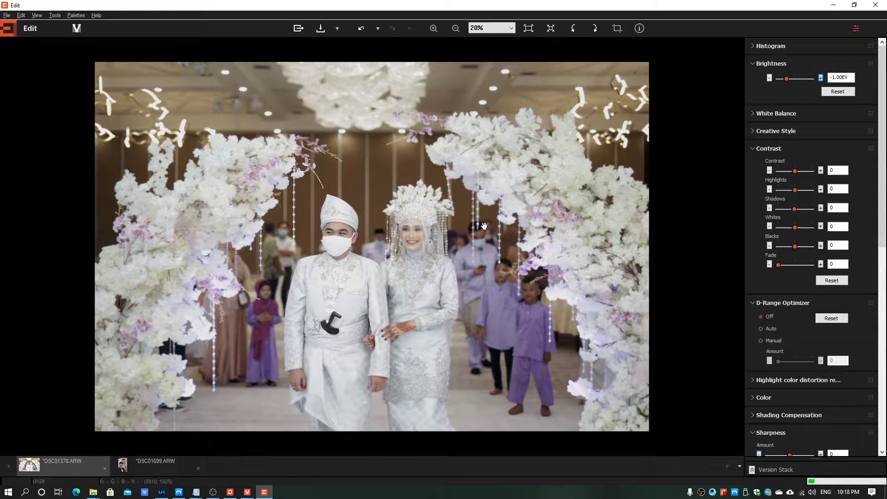
key("alt+F4")
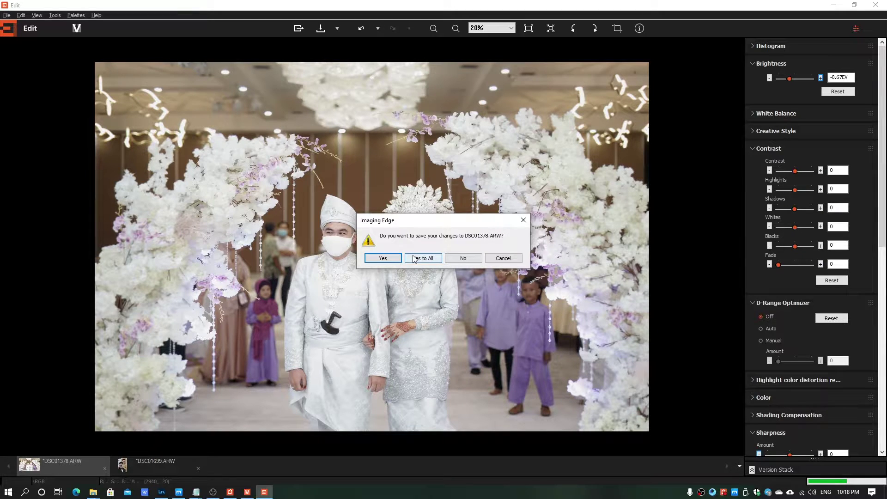
left_click(415, 259)
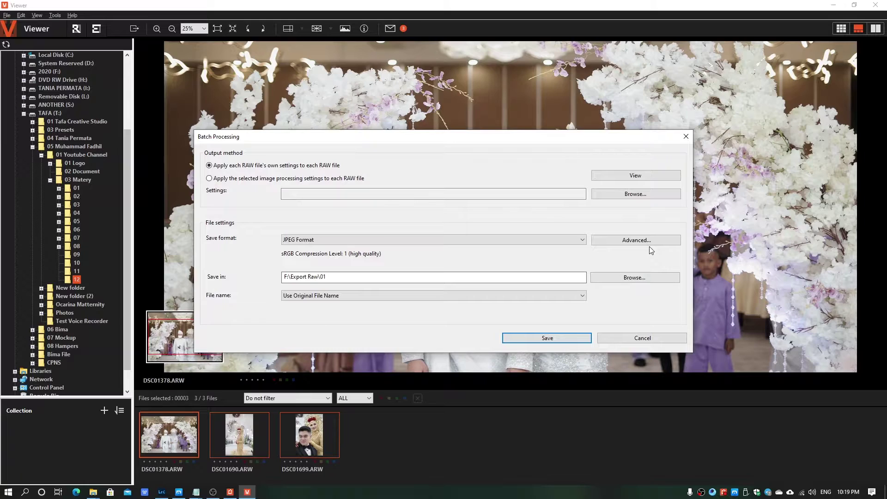
Step: Batch-save the three RAW photos as high-quality JPEGs to F:\Export Raw\01 and open them in Photoshop
left_click(635, 278)
key("Return")
key("Return")
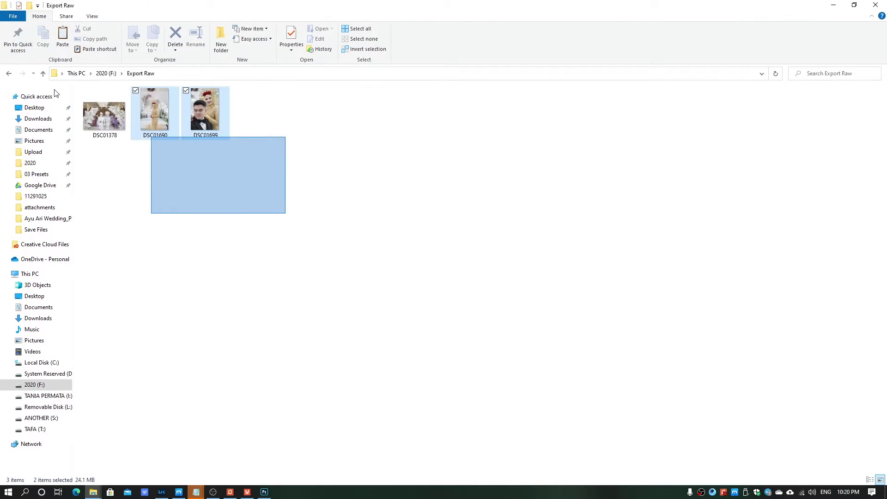
mouse_move(285, 212)
left_mouse_down()
mouse_move(113, 137)
mouse_move(255, 495)
mouse_move(105, 254)
left_mouse_up()
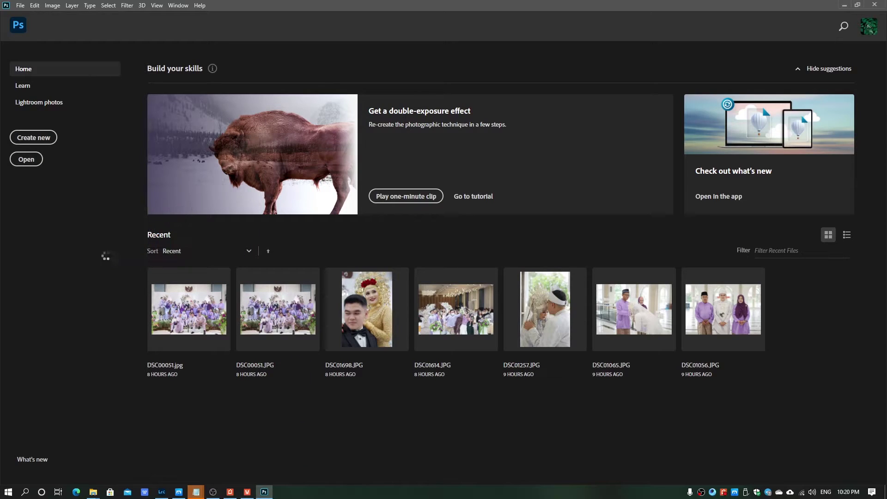
Step: Duplicate and invert the DSC01699 layer and set it to Hard Light blending
scroll(460, 191, "up", 2)
scroll(434, 167, "up", 1)
scroll(435, 167, "up", 1)
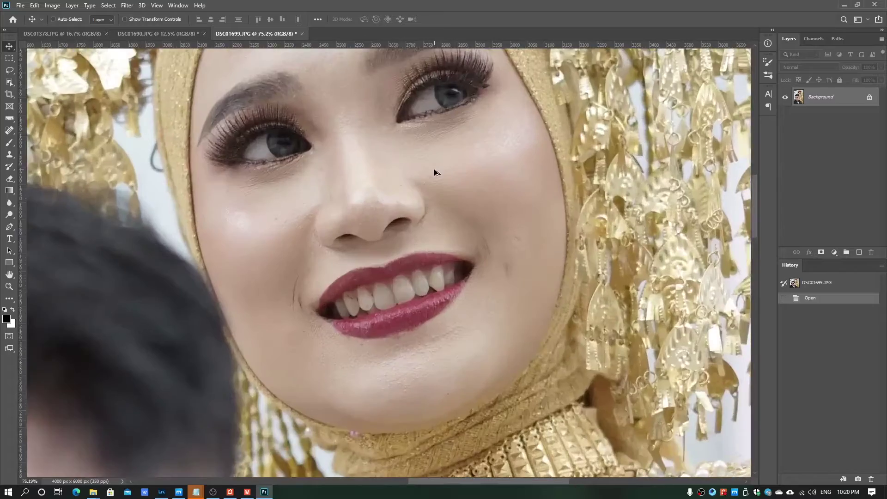
scroll(425, 184, "up", 1)
scroll(423, 181, "down", 2)
scroll(423, 182, "down", 1)
scroll(424, 184, "up", 2)
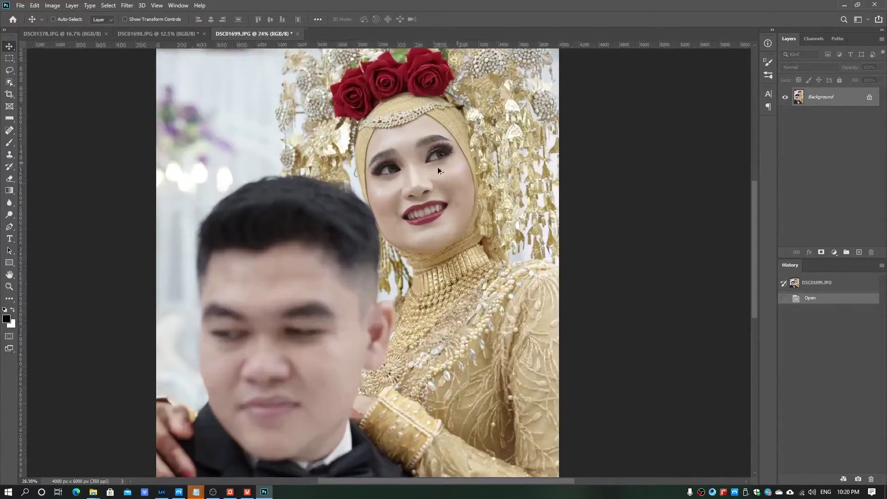
scroll(437, 167, "up", 2)
scroll(435, 203, "down", 2)
key("ctrl+j")
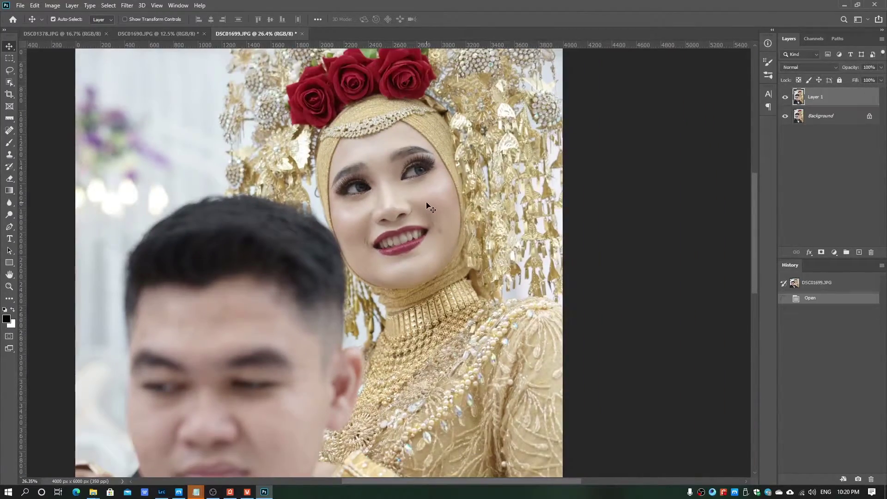
key("ctrl+i")
left_click(809, 67)
left_click(813, 193)
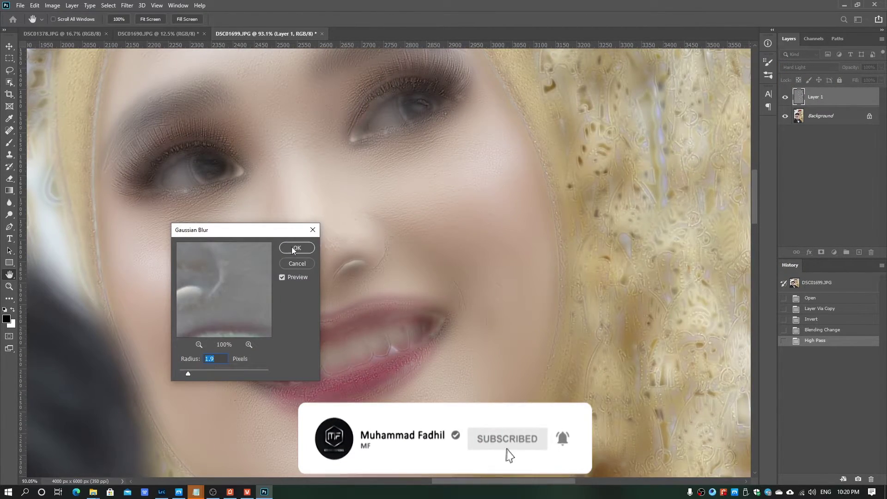
Step: Apply Gaussian Blur, paint smoothing over the bride's cheek, nose and forehead, and merge layers
left_click(297, 247)
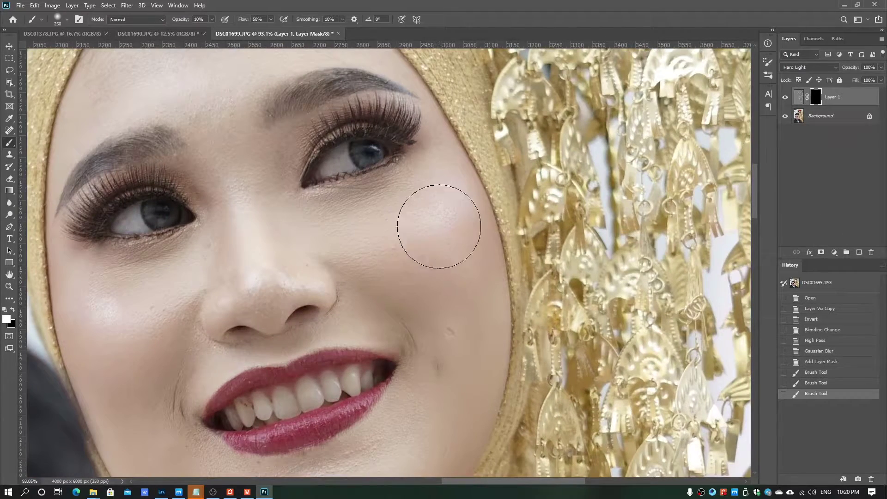
mouse_move(437, 226)
left_mouse_down()
mouse_move(417, 242)
mouse_move(451, 207)
left_mouse_up()
key("bracketleft")
key("bracketleft")
mouse_move(306, 273)
left_mouse_down()
mouse_move(247, 298)
mouse_move(260, 282)
left_mouse_up()
key("bracketright")
key("bracketright")
scroll(139, 296, "down", 3)
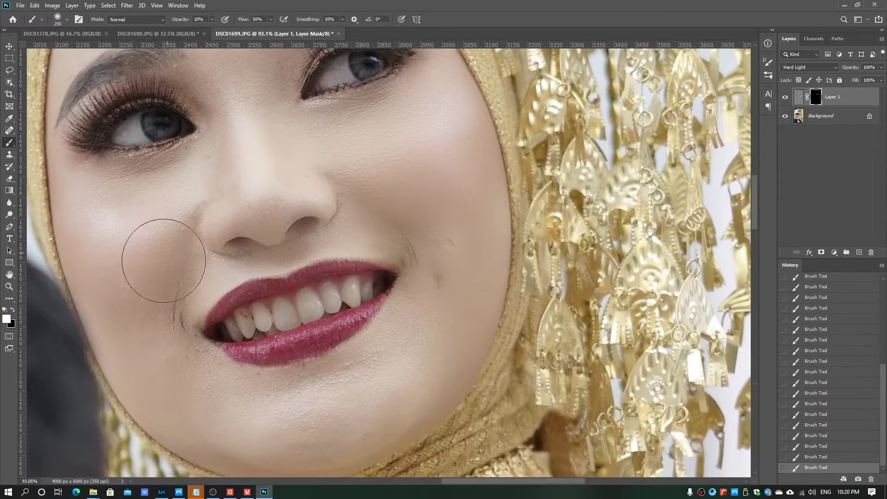
key("bracketleft")
key("bracketleft")
scroll(374, 370, "up", 1)
scroll(372, 356, "up", 2)
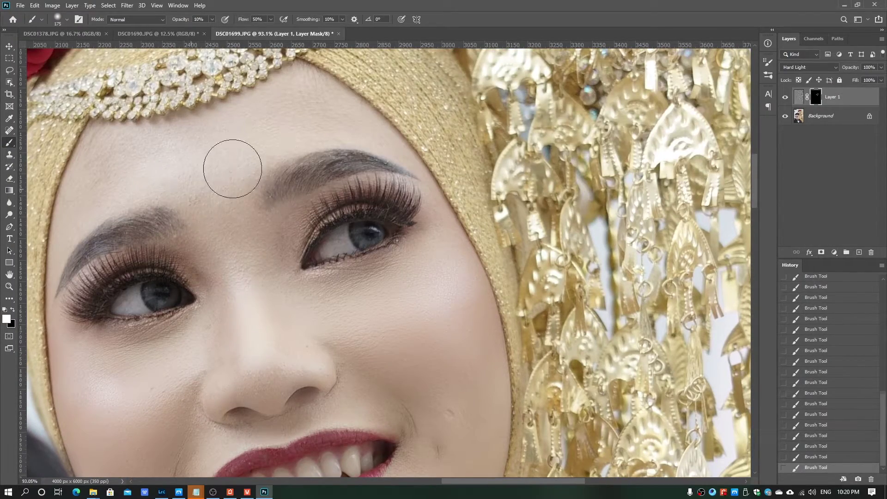
scroll(319, 104, "down", 3)
scroll(372, 291, "down", 3)
scroll(343, 272, "up", 1)
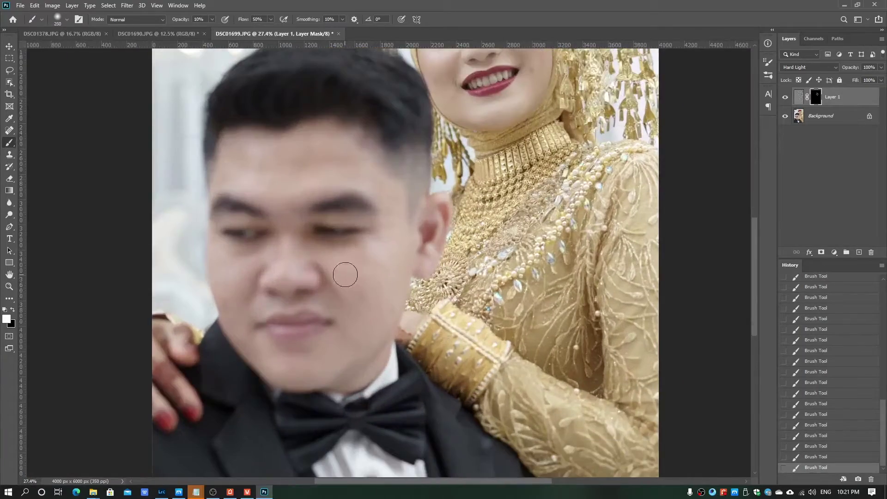
key("bracketright")
key("bracketright")
key("bracketright")
key("ctrl+shift+e")
scroll(447, 173, "down", 2)
key("x")
scroll(420, 201, "up", 3)
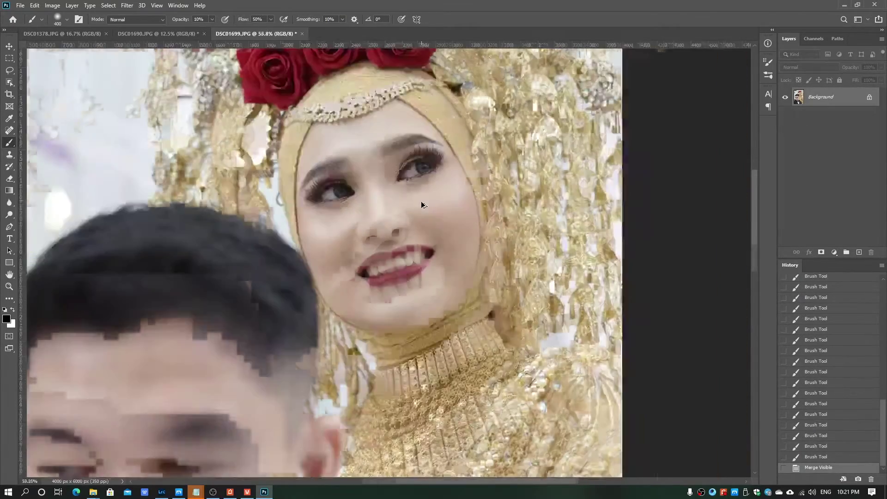
scroll(428, 203, "down", 3)
Step: Brighten the midtones with Curves on a duplicate, merge, and save as maximum-quality JPEG
key("ctrl+j")
key("ctrl+m")
left_click_drag(647, 215, 648, 212)
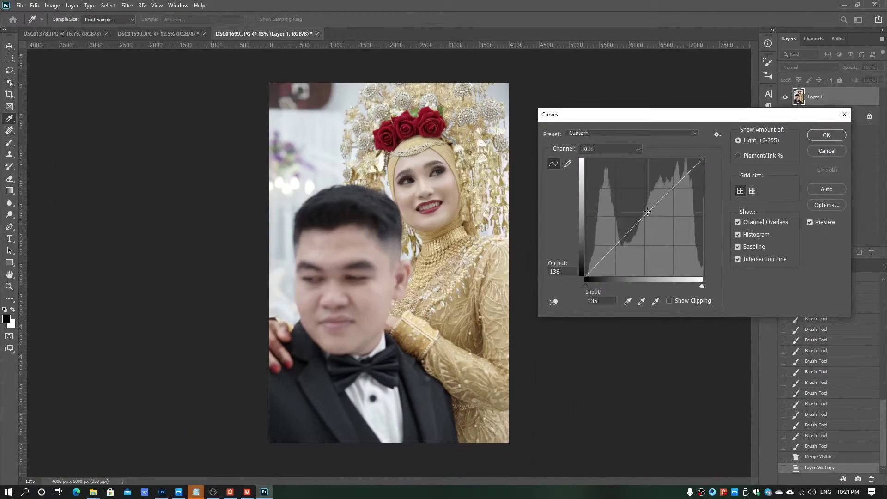
key("Return")
key("ctrl+shift+e")
scroll(409, 186, "up", 4)
key("ctrl+s")
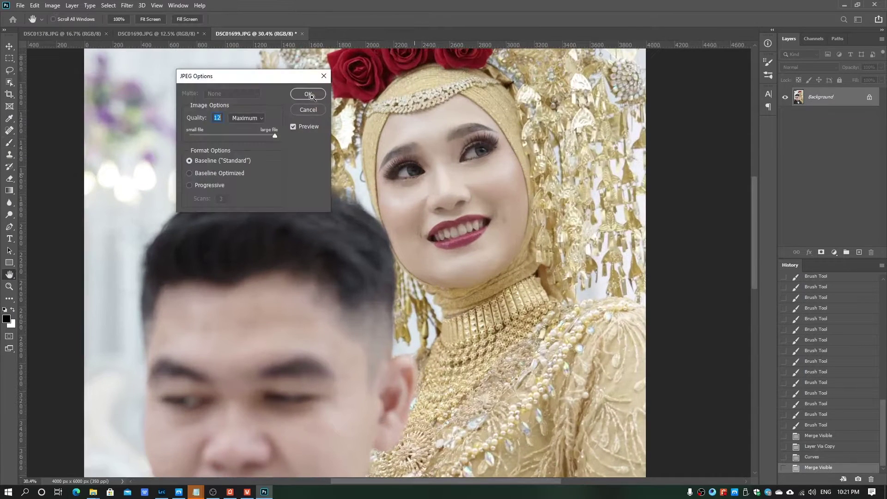
left_click(308, 94)
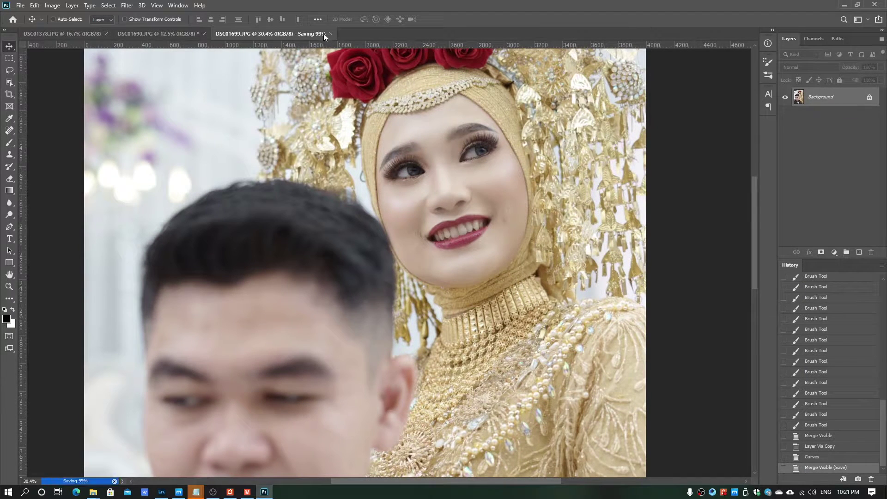
Step: Close DSC01699, then invert DSC01690's duplicate layer and set it to Hard Light
left_click(298, 34)
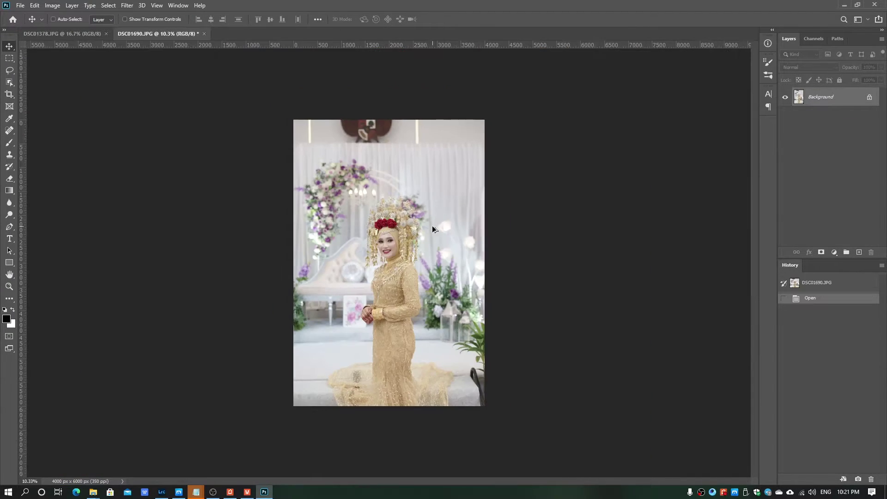
scroll(432, 225, "up", 5, "alt")
key("ctrl+i")
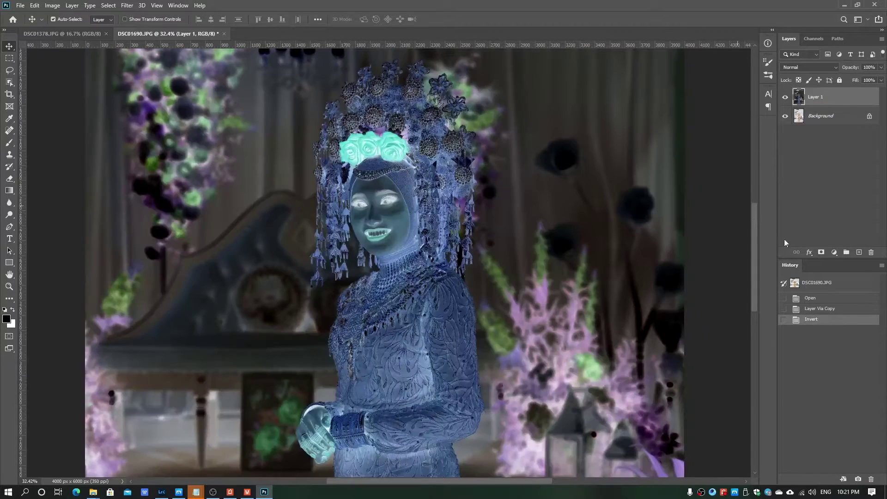
left_click(834, 68)
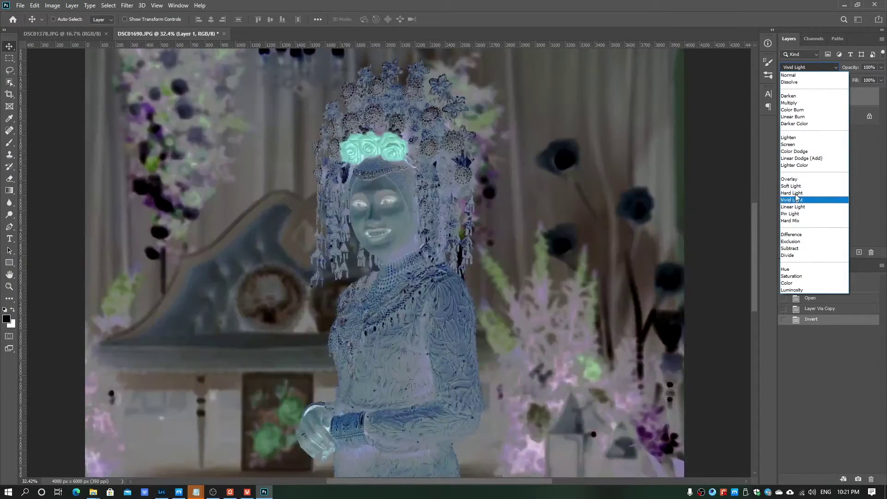
left_click(797, 196)
Step: Apply High Pass at radius 7.6, followed by a Gaussian Blur on the layer
key("ctrl+alt+f")
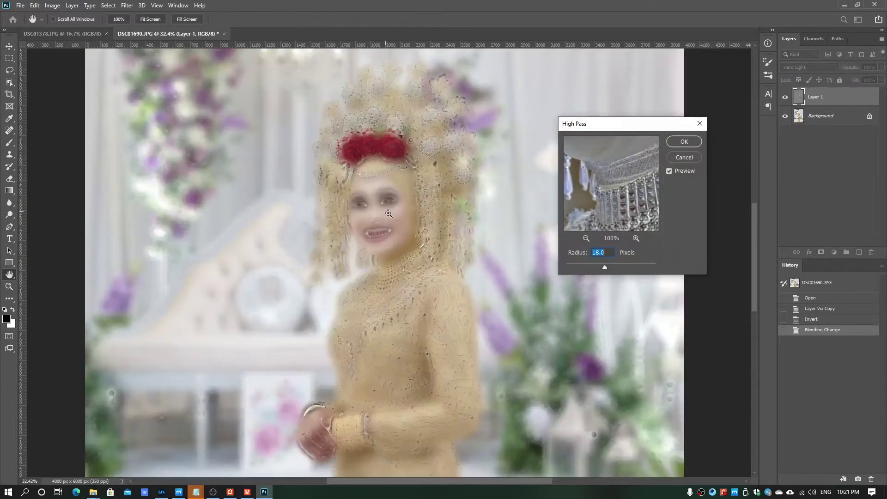
scroll(385, 217, "up", 4, "alt")
left_click(597, 266)
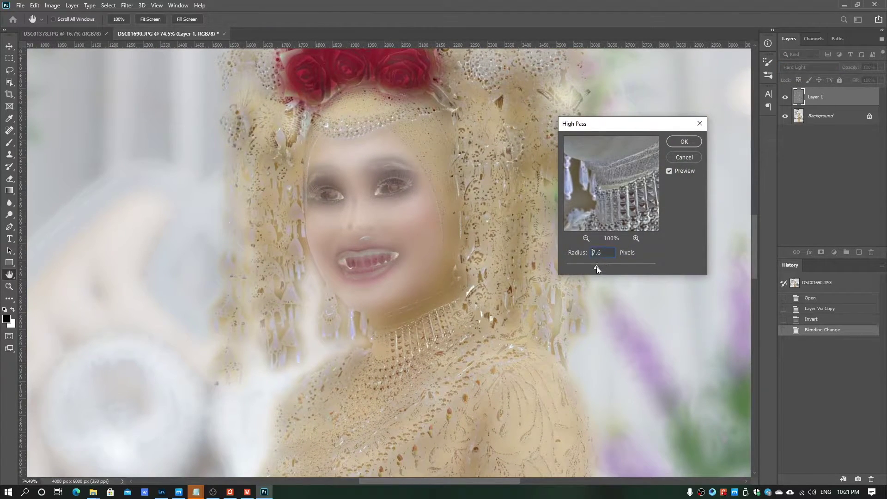
left_click(683, 141)
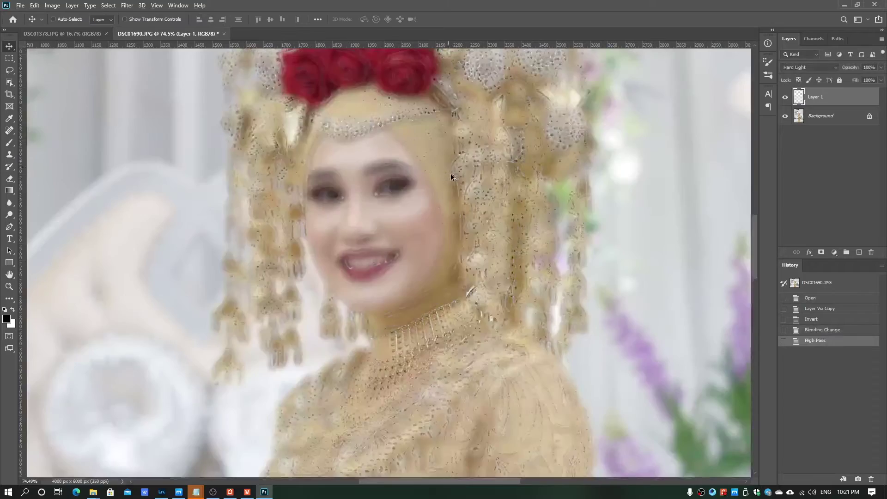
left_click_drag(270, 233, 628, 136)
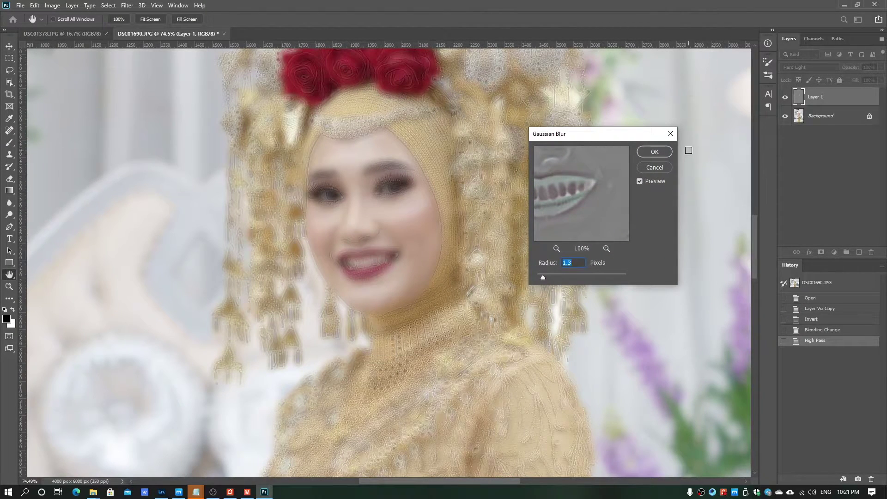
key("Return")
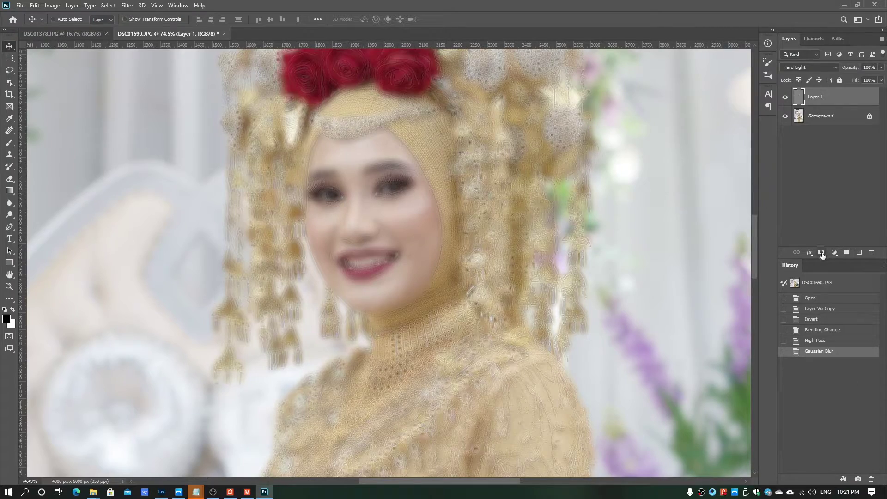
Step: Add a black hiding mask and paint white skin smoothing onto the bride's cheeks
left_click(822, 255, "alt")
scroll(430, 237, "up", 4, "alt")
key("b")
key("x")
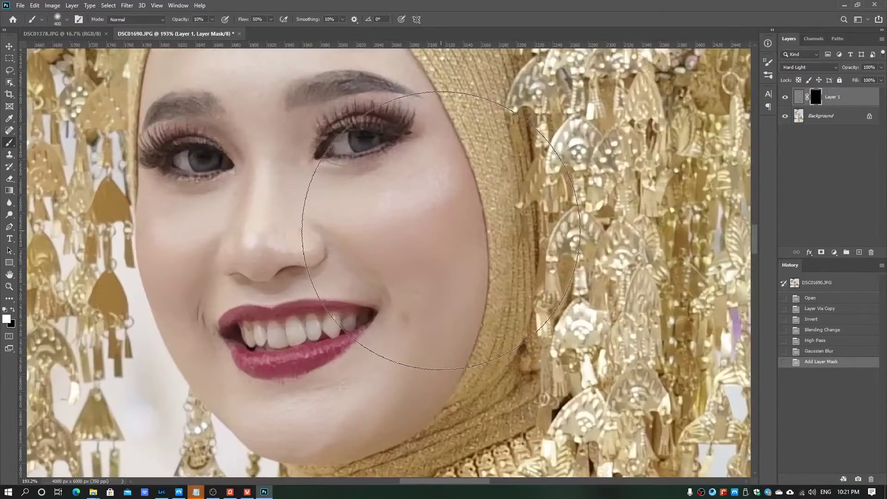
key("bracketleft")
key("bracketleft")
key("bracketleft")
key("bracketleft")
key("bracketleft")
key("bracketleft")
left_click_drag(420, 208, 432, 203)
key("bracketleft")
key("bracketleft")
key("bracketleft")
mouse_move(285, 236)
left_mouse_down()
mouse_move(283, 182)
mouse_move(167, 245)
mouse_move(179, 231)
mouse_move(292, 243)
left_mouse_up()
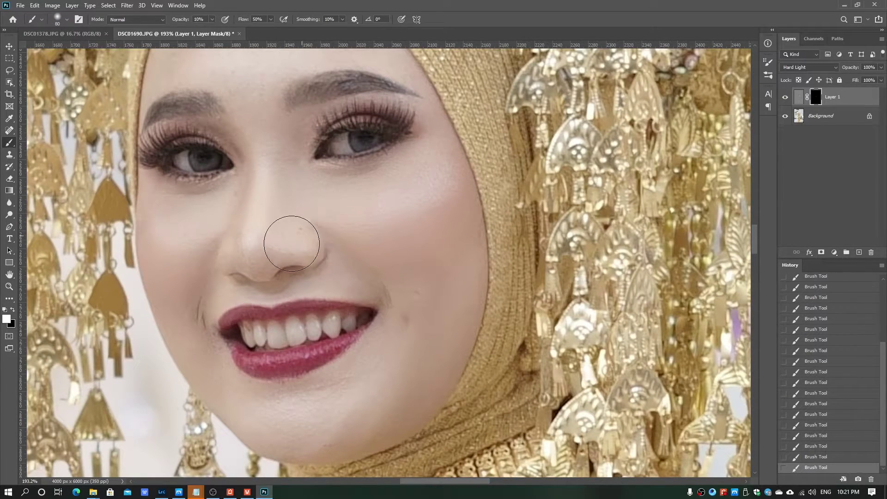
scroll(373, 198, "down", 2)
scroll(373, 306, "down", 3)
scroll(350, 153, "up", 2)
scroll(316, 167, "up", 1)
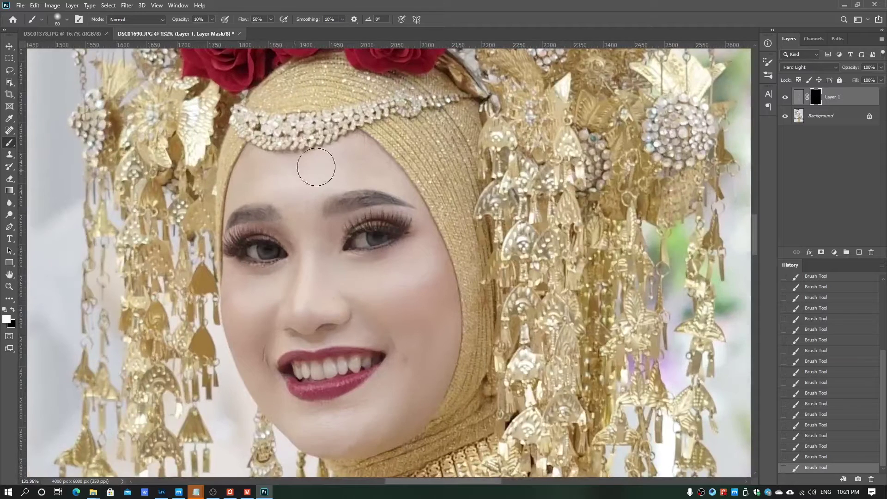
Step: Merge the retouch, save DSC01690 as a maximum-quality JPEG and close it
key("ctrl+shift+e")
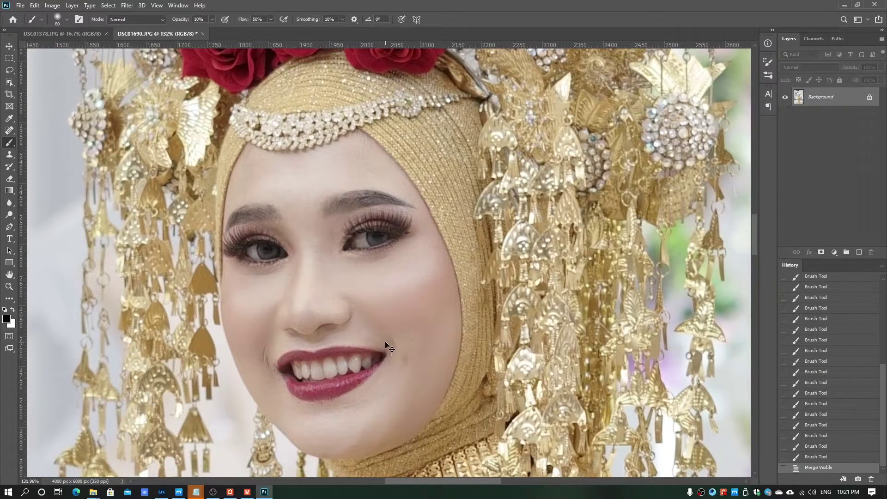
key("ctrl+s")
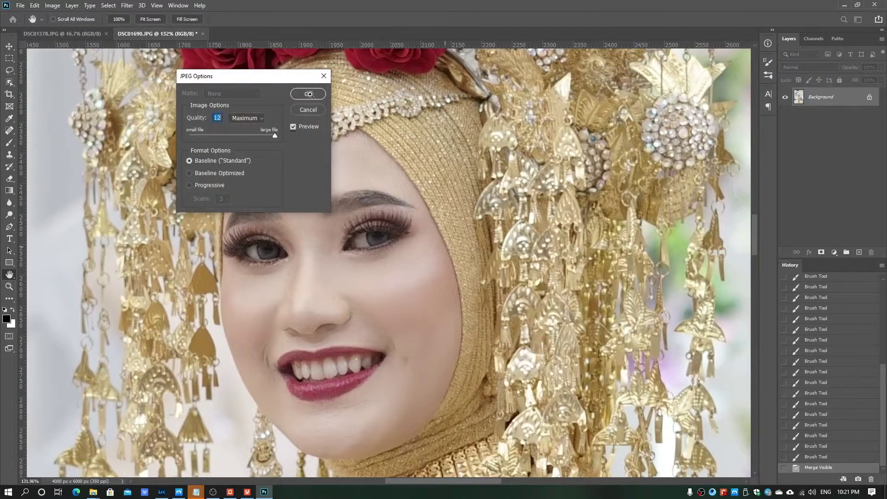
left_click(308, 94)
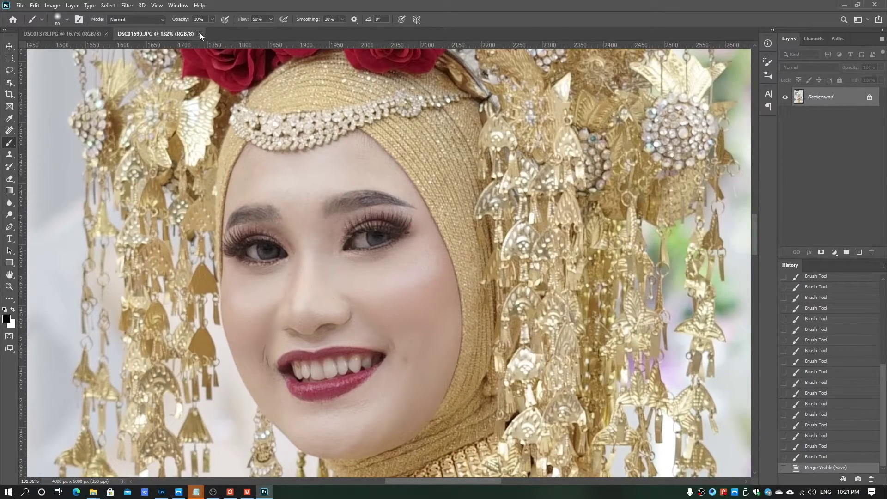
left_click(199, 34)
scroll(332, 250, "up", 5)
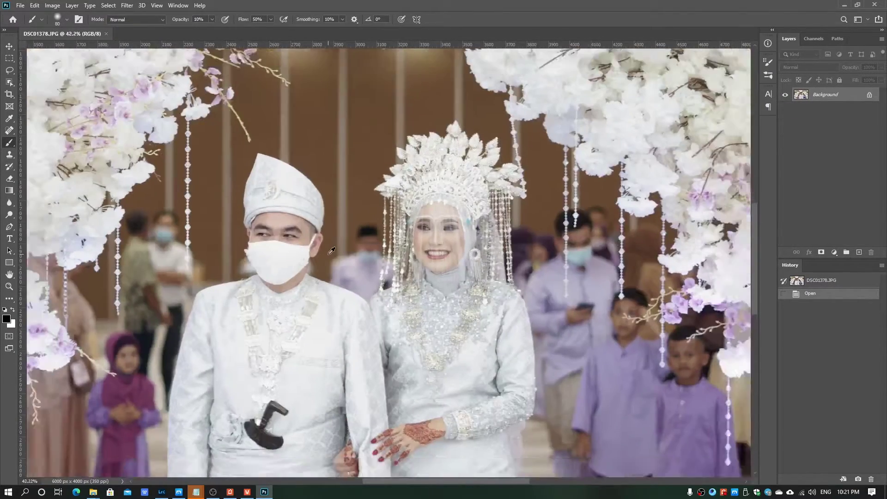
Step: Close DSC01378 in Photoshop, set Lightroom to Library, then show the Export Raw folder
scroll(331, 251, "down", 3)
scroll(331, 250, "down", 2)
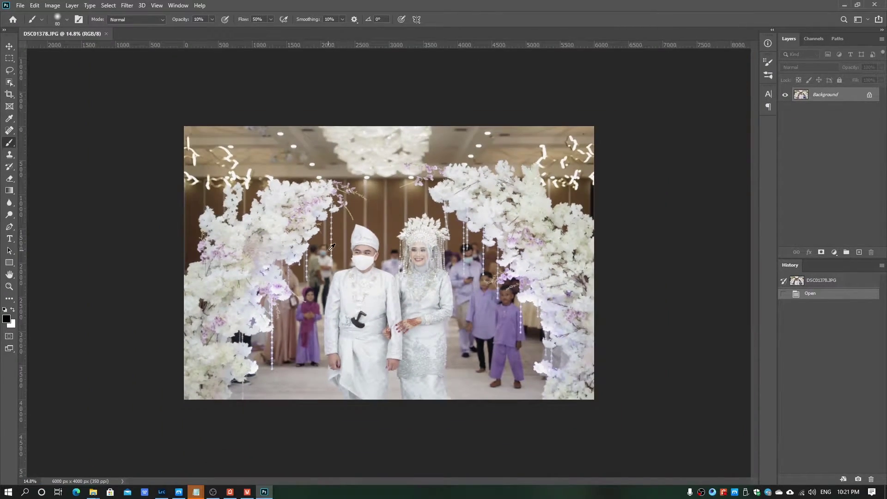
left_click(106, 34)
left_click(844, 5)
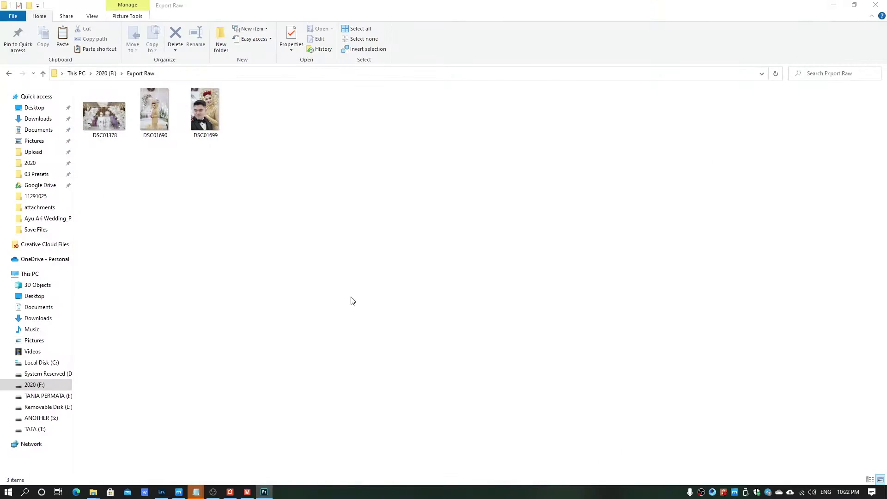
left_click(162, 491)
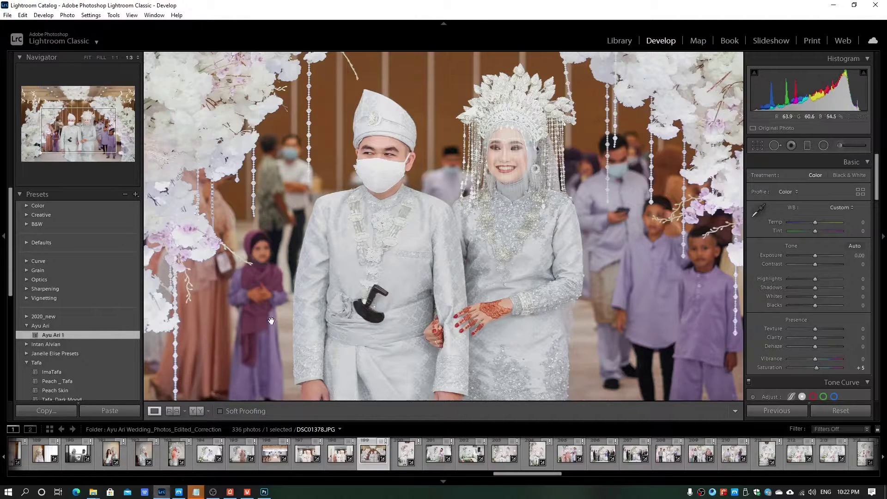
left_click(619, 41)
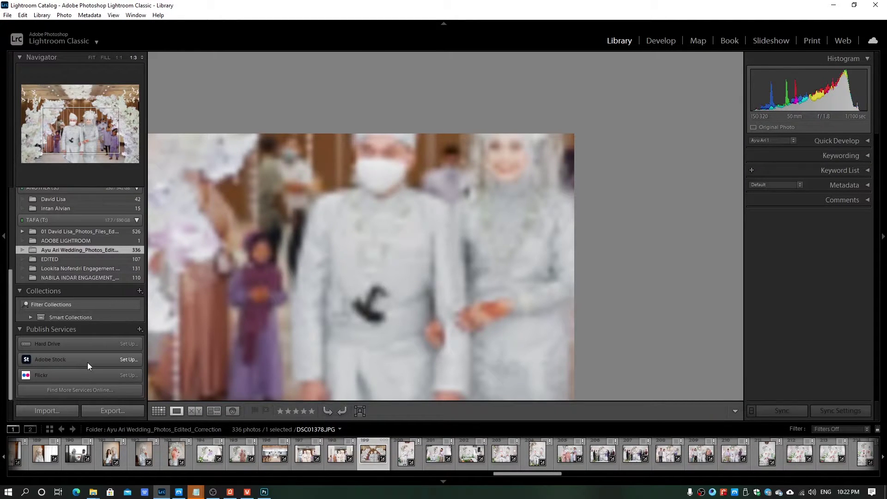
key("alt+Tab")
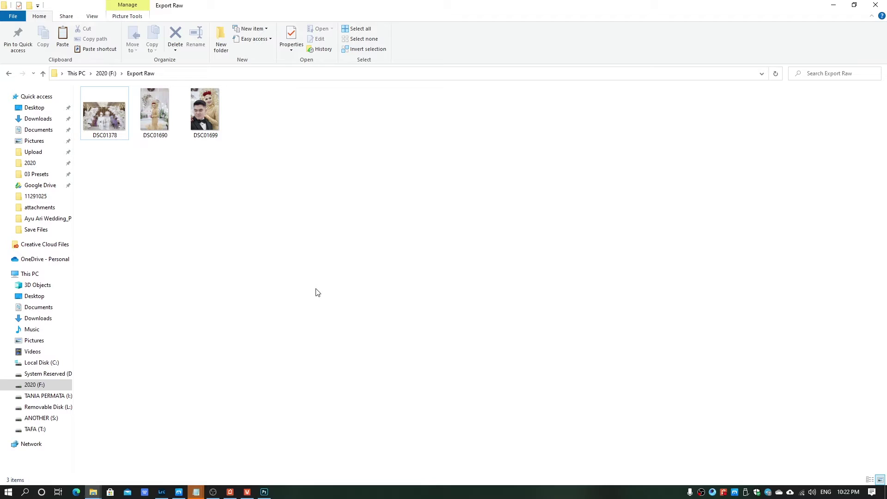
Step: Import the three Export Raw JPGs into Lightroom and open DSC01378 in Develop
mouse_move(353, 193)
left_mouse_down()
mouse_move(82, 91)
mouse_move(188, 379)
mouse_move(196, 484)
left_mouse_up()
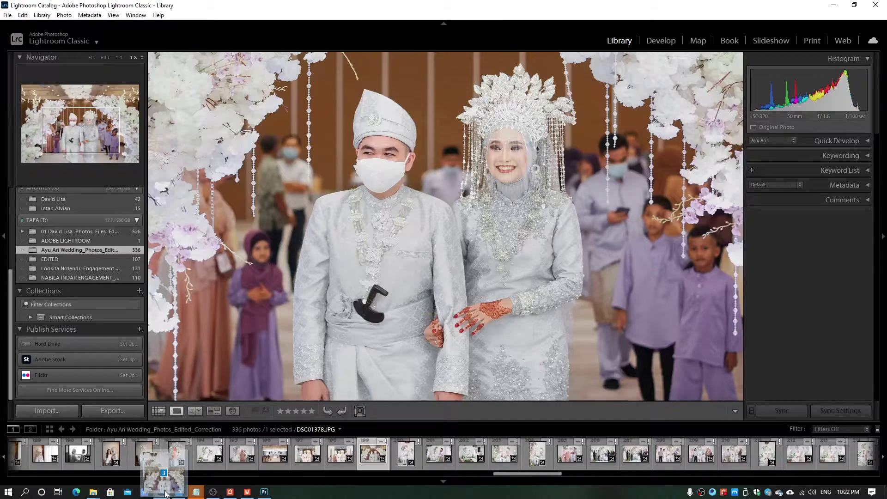
left_click_drag(197, 484, 294, 200)
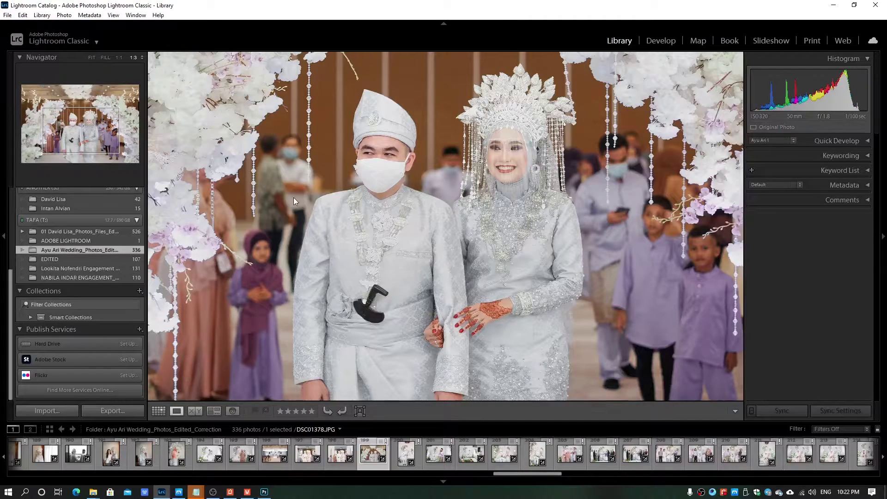
left_click_drag(572, 89, 503, 155)
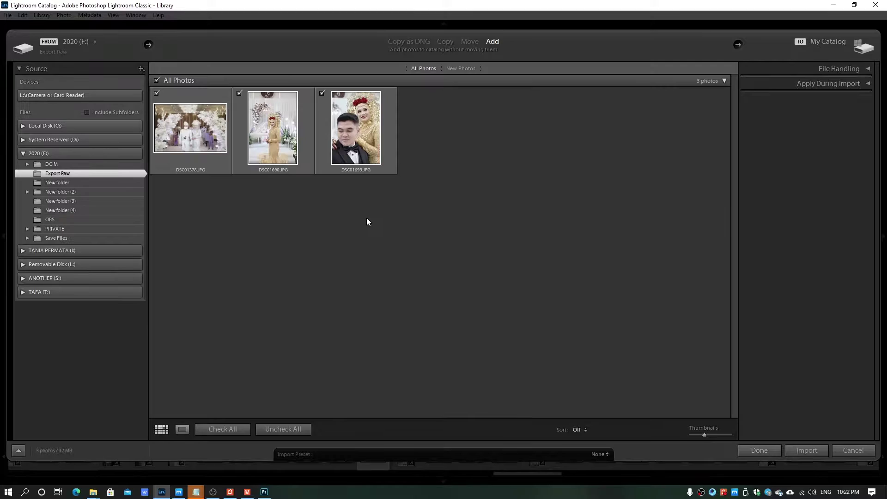
left_click(809, 452)
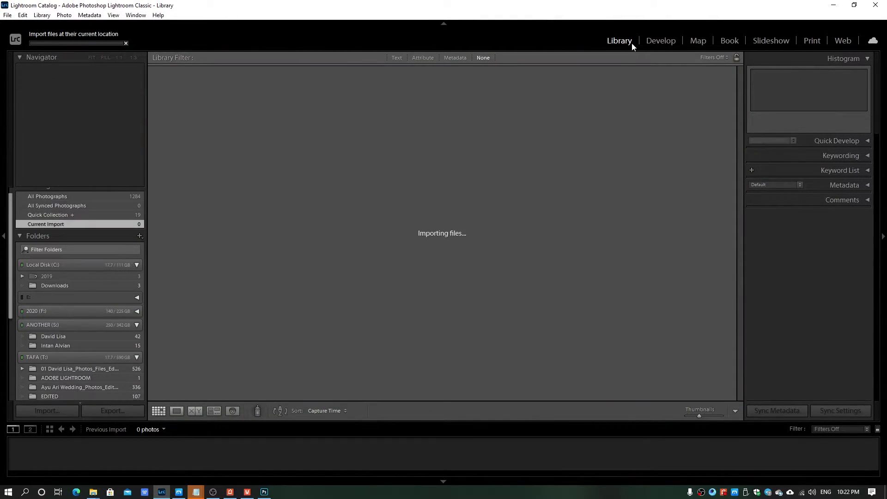
left_click(656, 41)
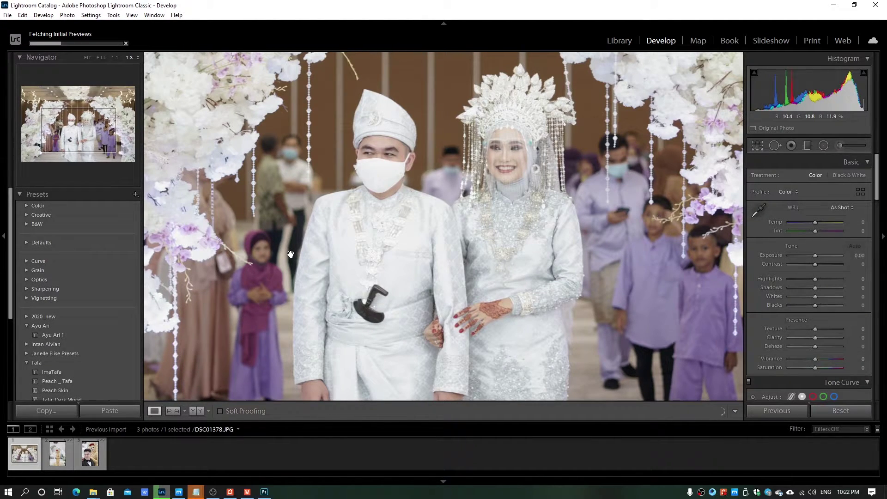
Step: Apply the Ayu Ari 1 preset to the reception photo and bride portrait DSC01690
left_click(60, 334)
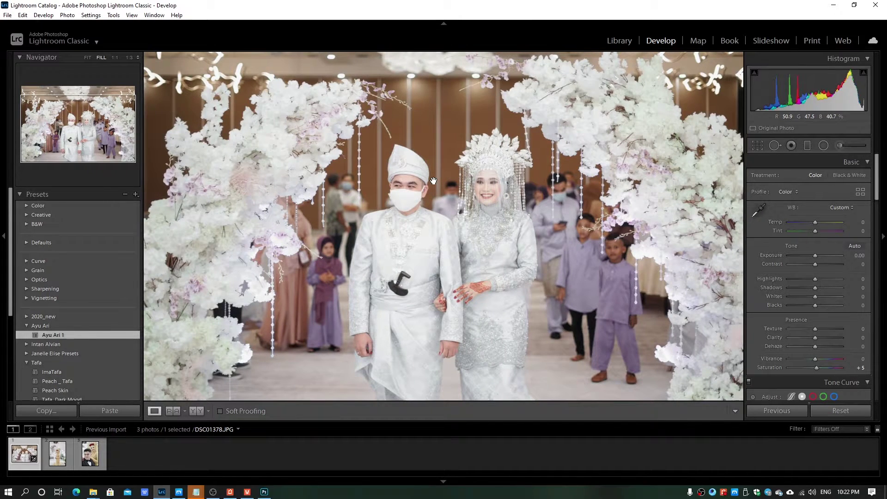
left_click(57, 453)
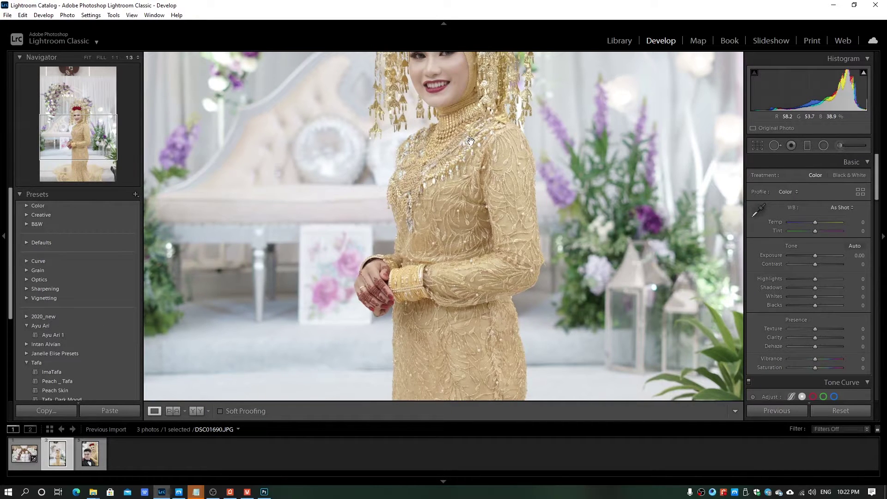
left_click(465, 213)
left_click(454, 190)
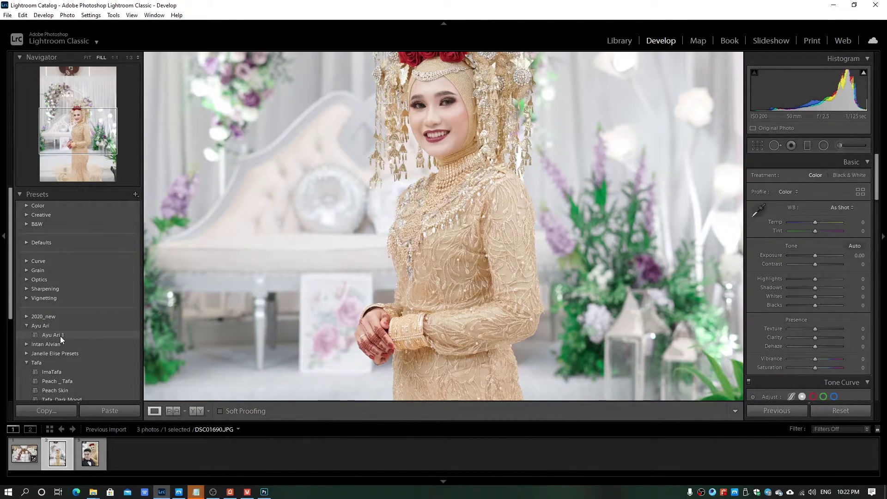
left_click(60, 337)
Step: Apply Ayu Ari 1 to the couple photo DSC01699, framing the roses and both faces
left_click(90, 454)
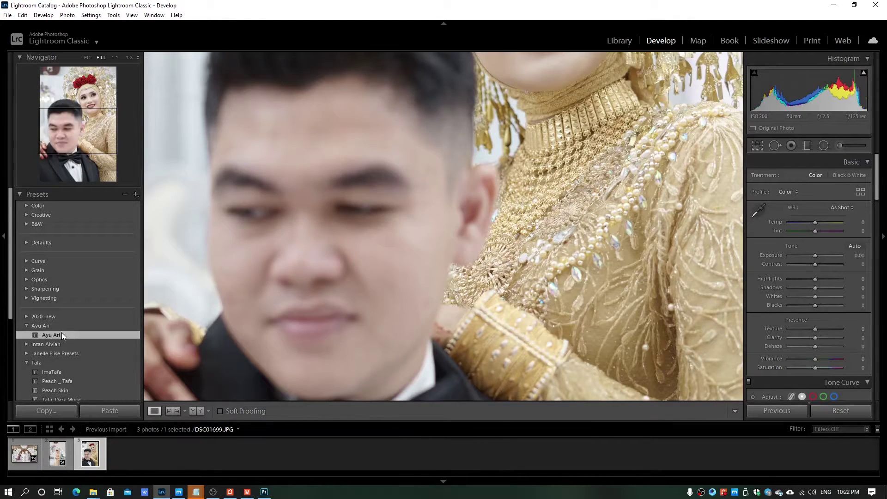
left_click(65, 334)
left_click(504, 159)
left_click(547, 180)
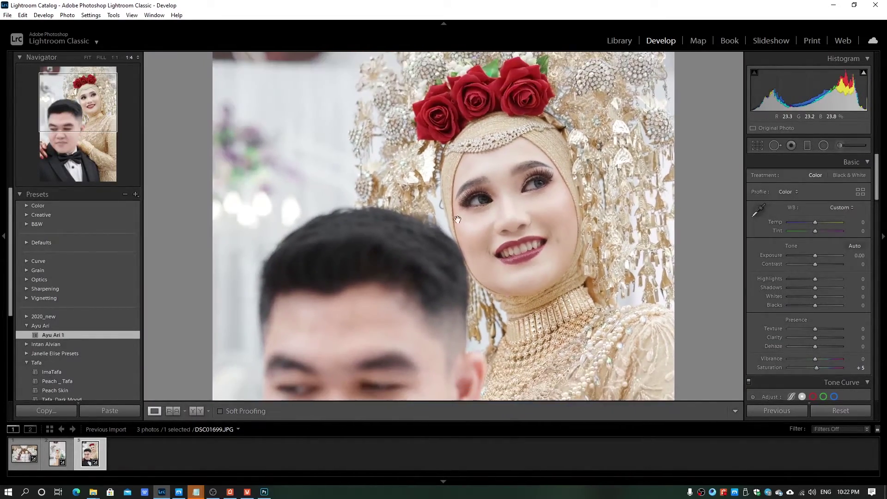
left_click(542, 192)
key("ctrl+minus")
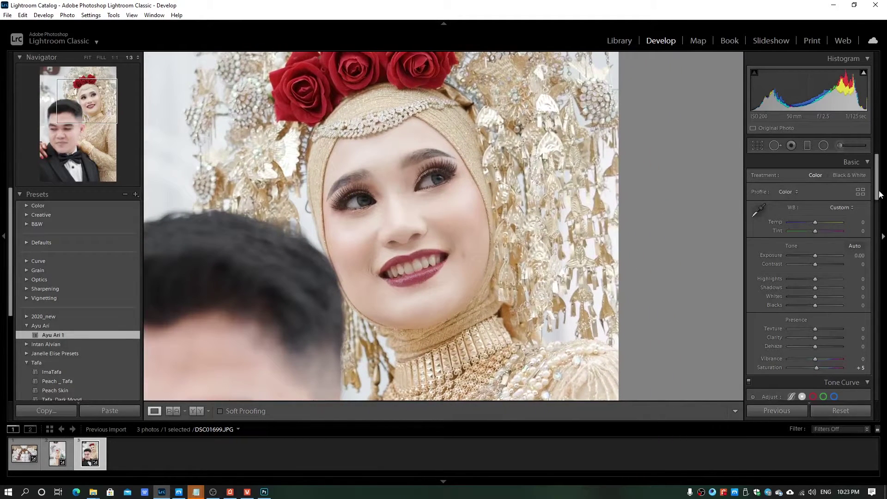
Step: In HSL, lower the orange luminance and the orange saturation on the couple close-up
left_click_drag(877, 192, 879, 217)
scroll(878, 217, "down", 2)
scroll(877, 212, "down", 3)
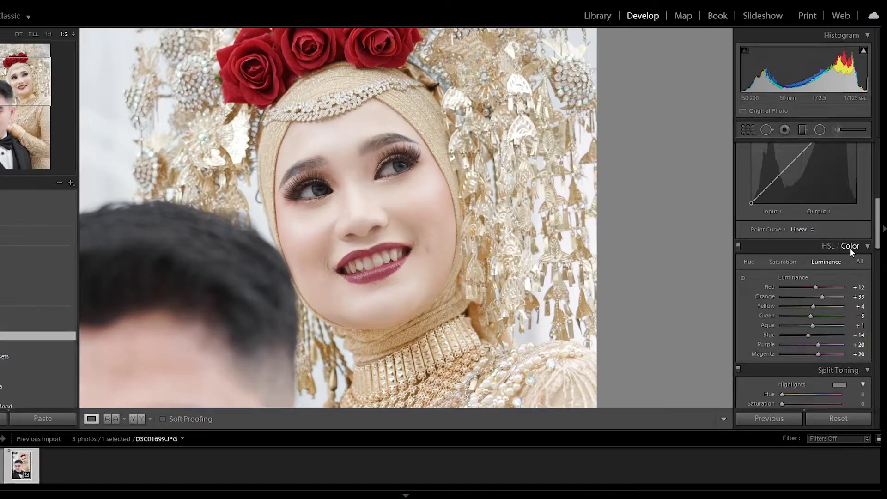
left_click(851, 252)
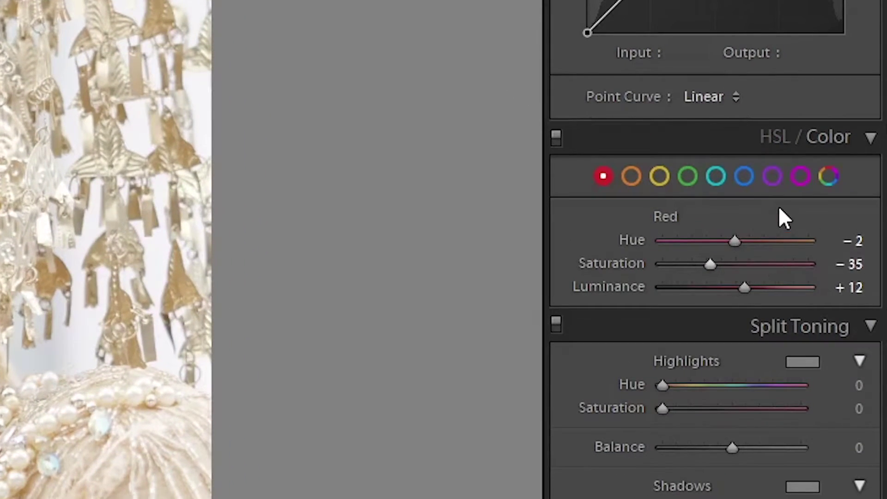
scroll(716, 249, "down", 2)
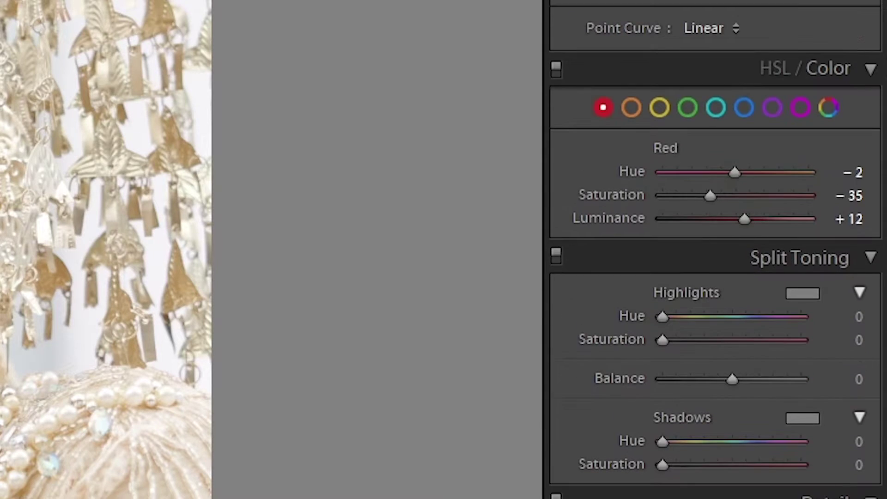
left_click(776, 69)
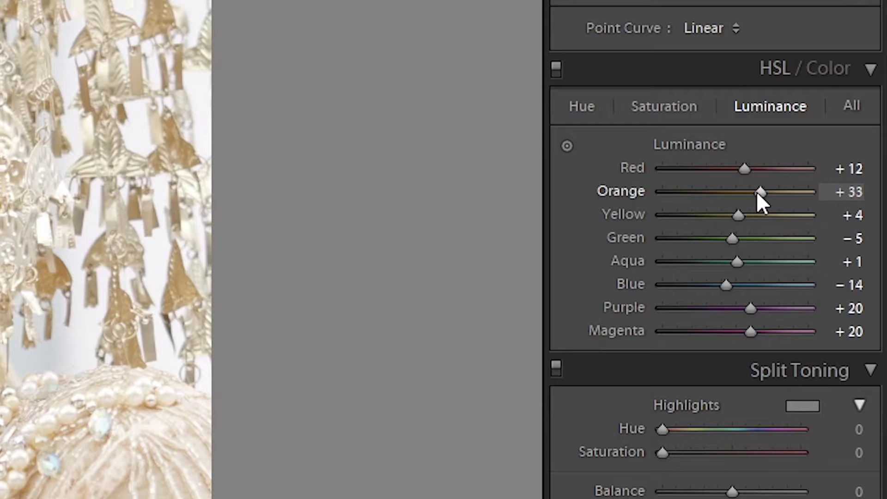
mouse_move(761, 194)
left_mouse_down()
mouse_move(716, 194)
mouse_move(750, 193)
left_mouse_up()
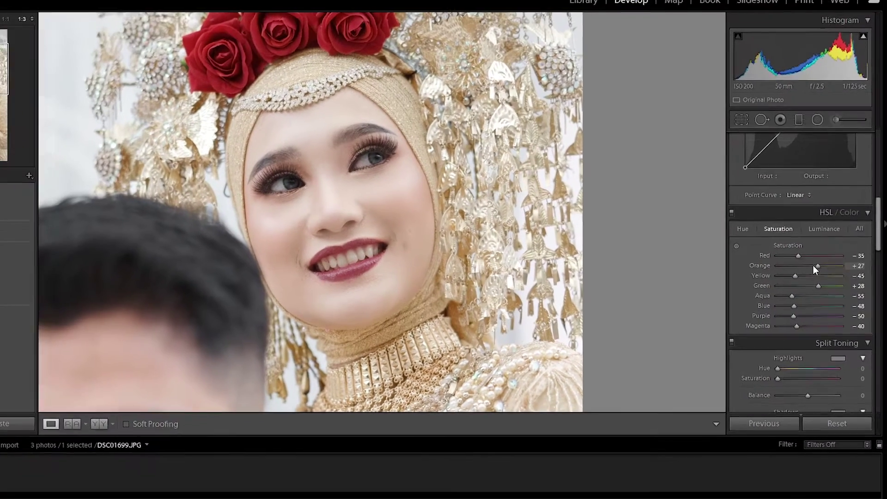
left_click_drag(813, 266, 821, 273)
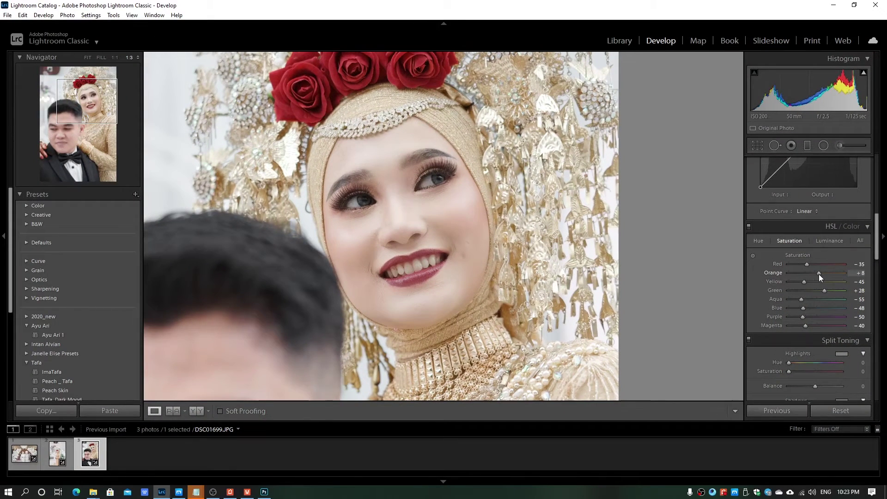
Step: Nudge the orange hue and set orange luminance to +30, then fit the photo
left_click(761, 241)
left_click_drag(816, 274, 814, 271)
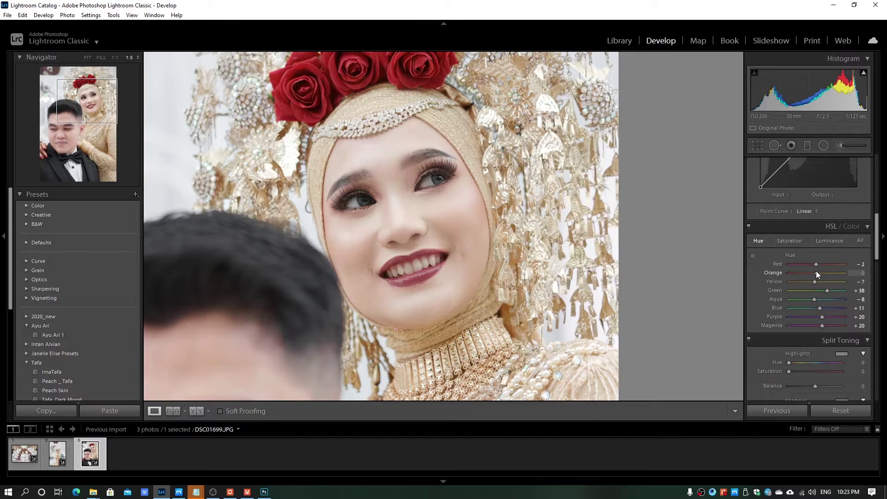
left_click(822, 242)
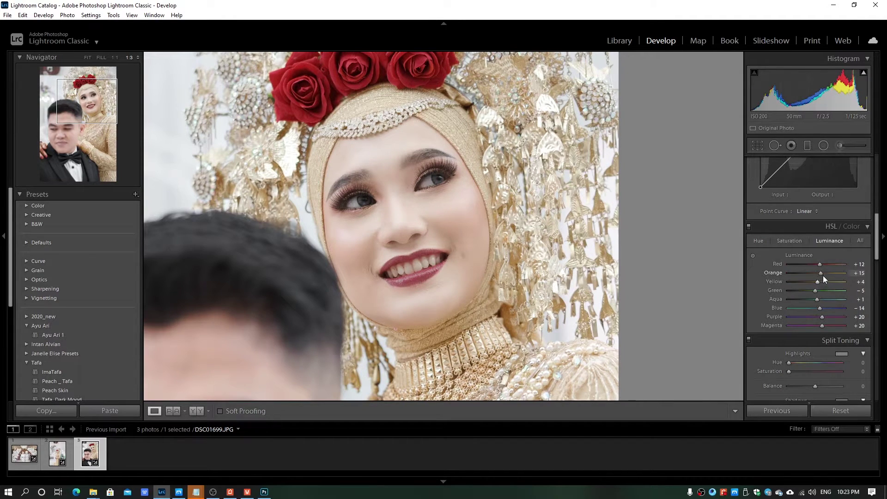
left_click_drag(820, 273, 824, 273)
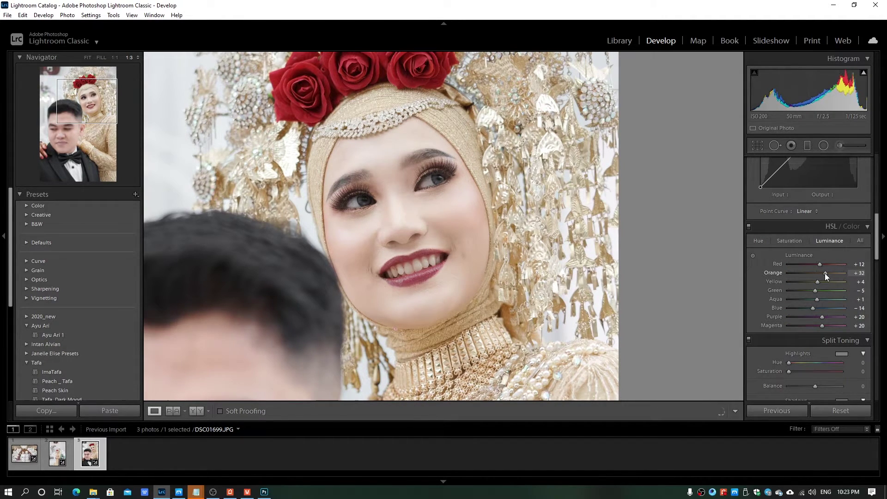
left_click(473, 230)
left_click(472, 230)
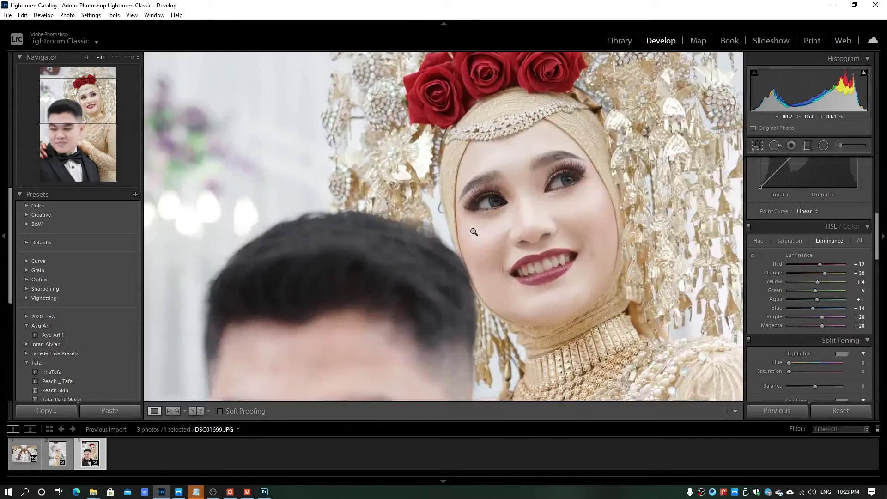
left_click(473, 231)
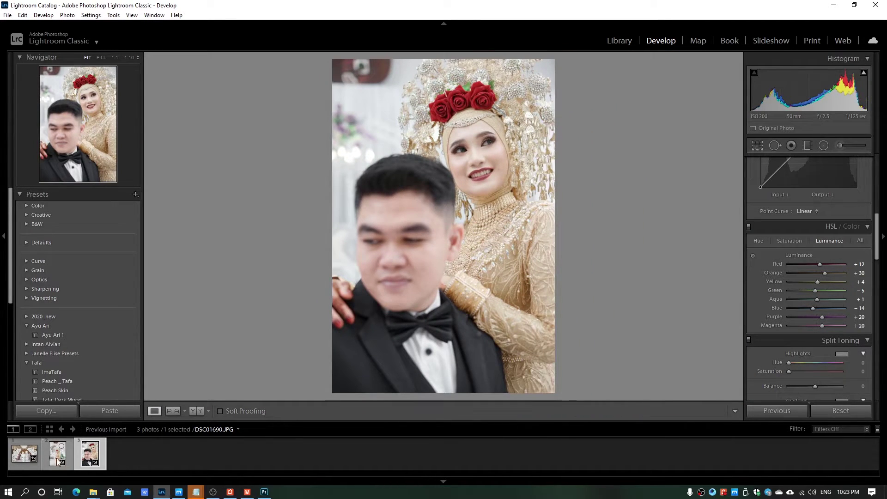
Step: Apply Ayu Ari 1 to the full-length bride photo DSC01690 and check it at half size
left_click(51, 458)
left_click(448, 214)
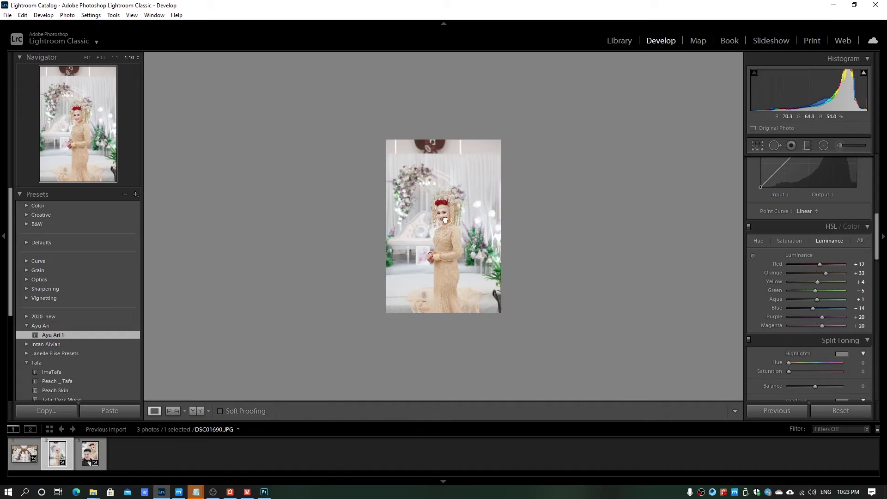
left_click(448, 210)
left_click(398, 230)
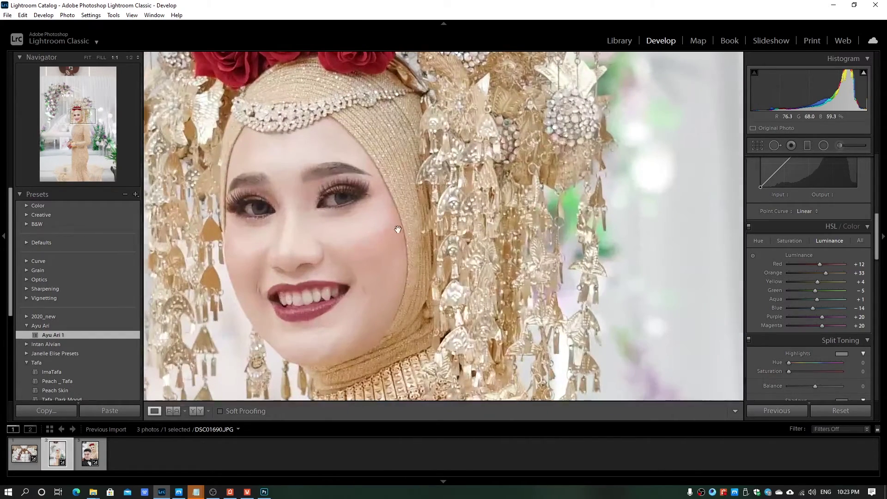
key("ctrl+minus")
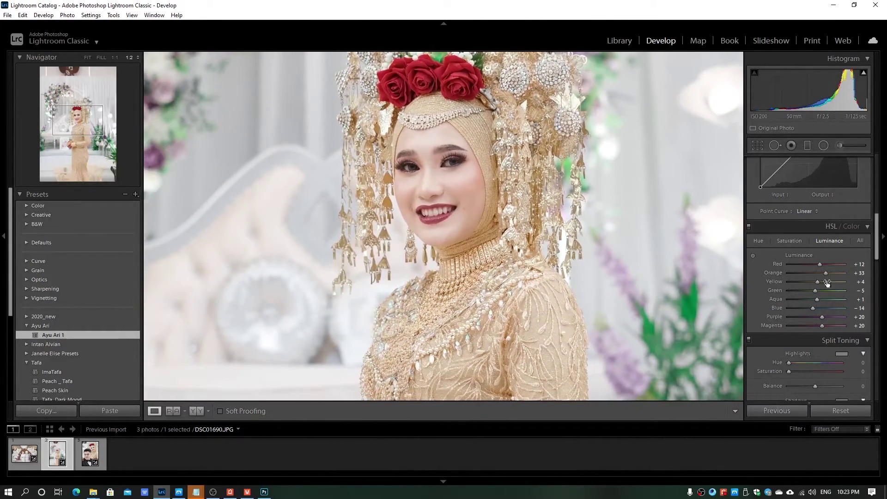
Step: Set HSL saturation to orange +5 and yellow −13, reviewing the dress and face
left_click(789, 241)
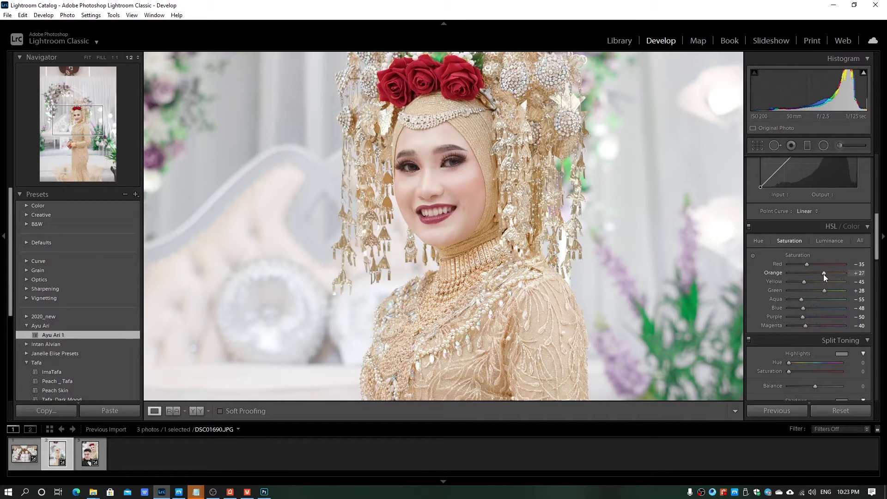
left_click_drag(824, 273, 817, 273)
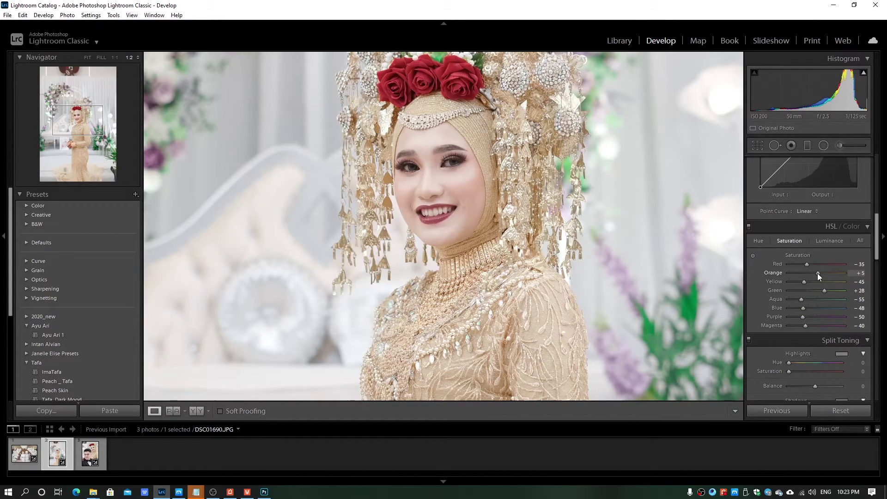
left_click(460, 181)
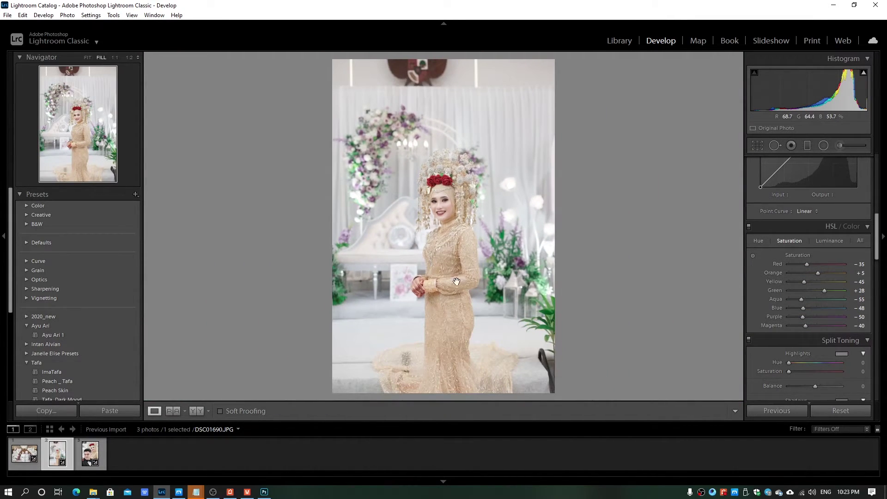
left_click(457, 281)
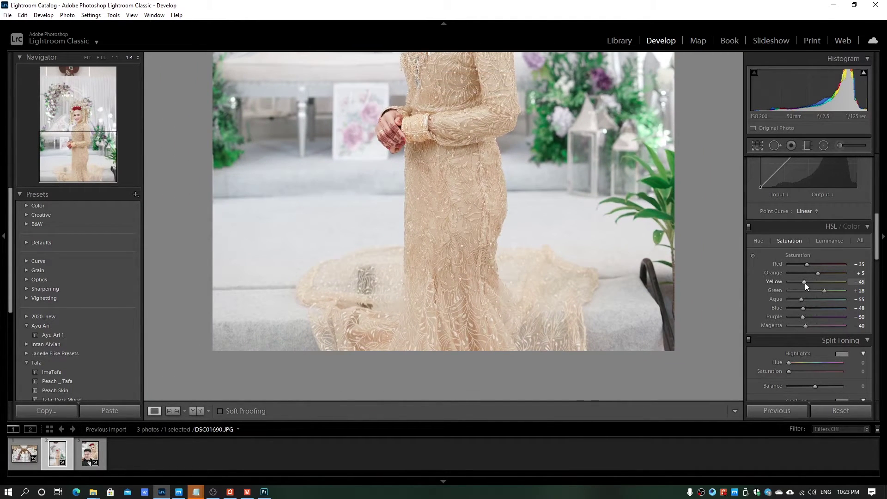
left_click_drag(805, 286, 813, 286)
left_click(498, 153)
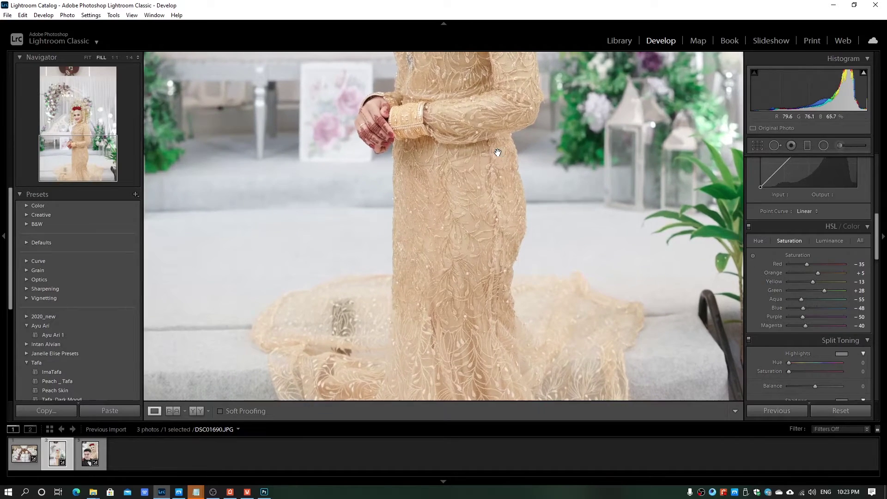
left_click(493, 181)
left_click(453, 203)
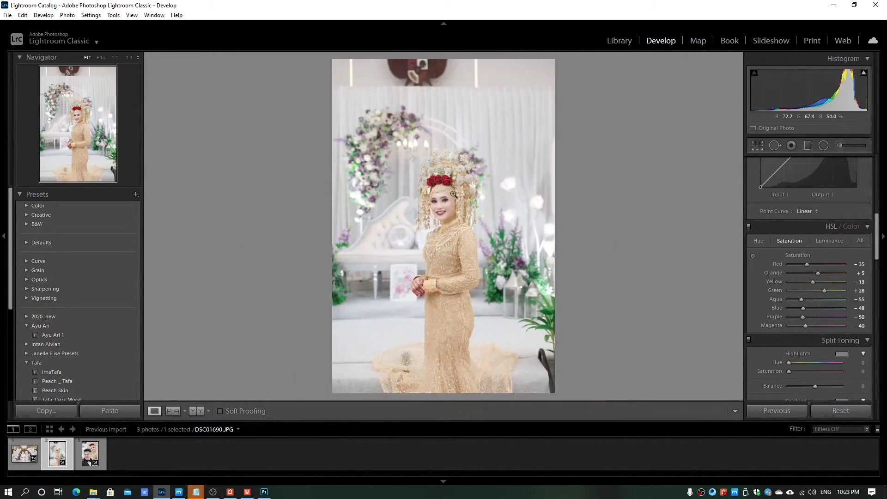
left_click(453, 195)
left_click_drag(449, 193, 465, 232)
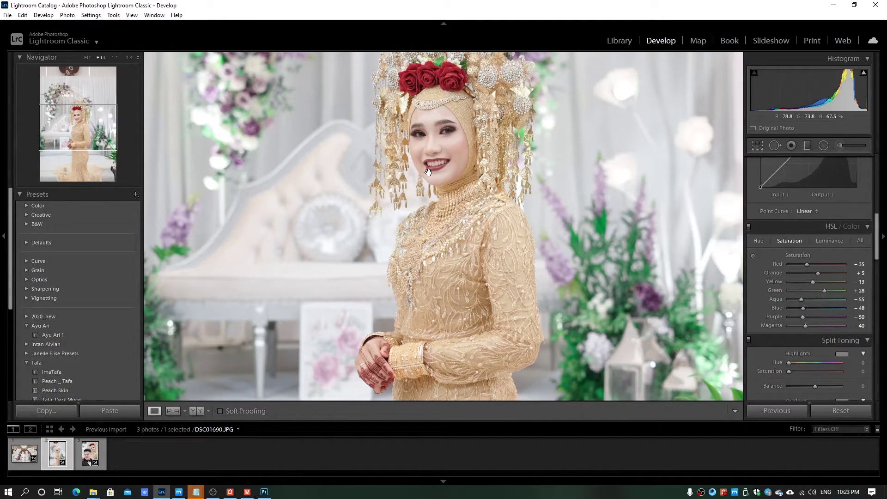
left_click(457, 197)
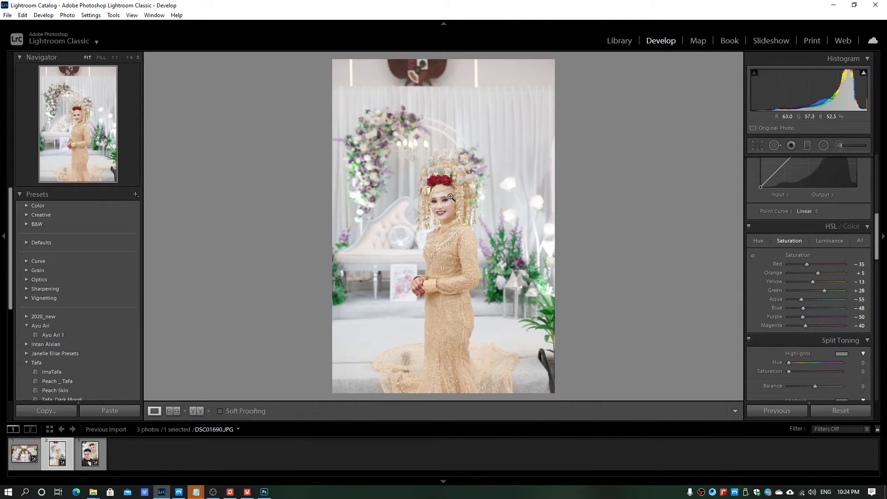
Step: Apply Ayu Ari 1 to the aisle photo DSC01378, fit it, and scroll to Detail
left_click(24, 454)
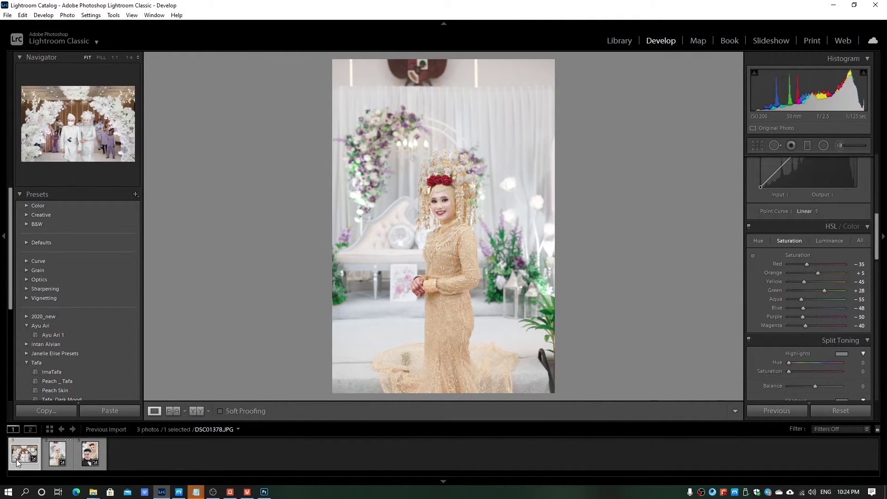
left_click(480, 216)
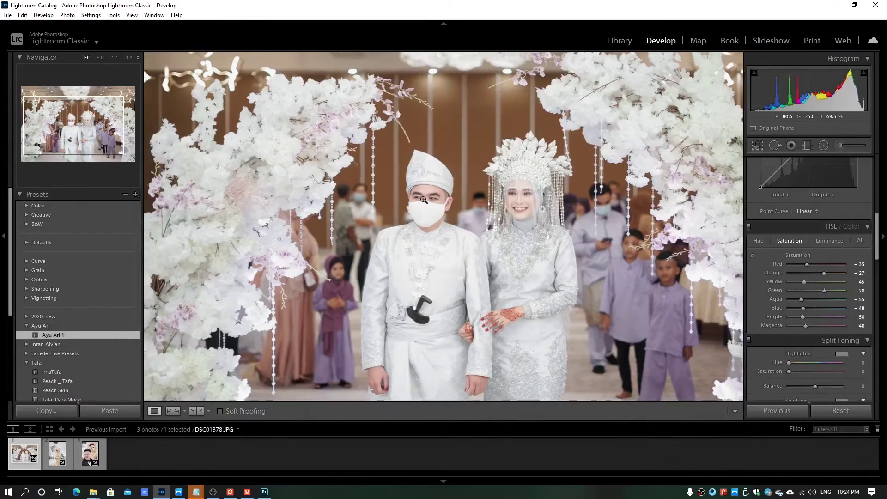
left_click(480, 216)
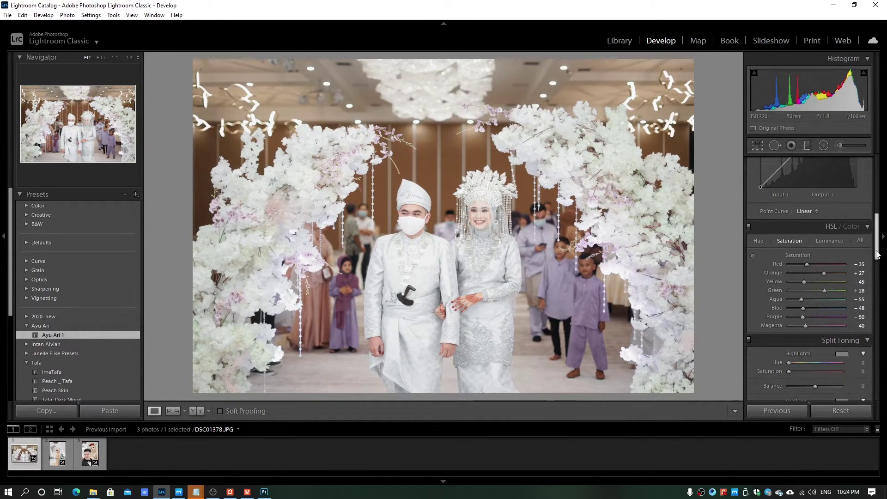
mouse_move(875, 253)
left_mouse_down()
mouse_move(875, 201)
mouse_move(875, 219)
left_mouse_up()
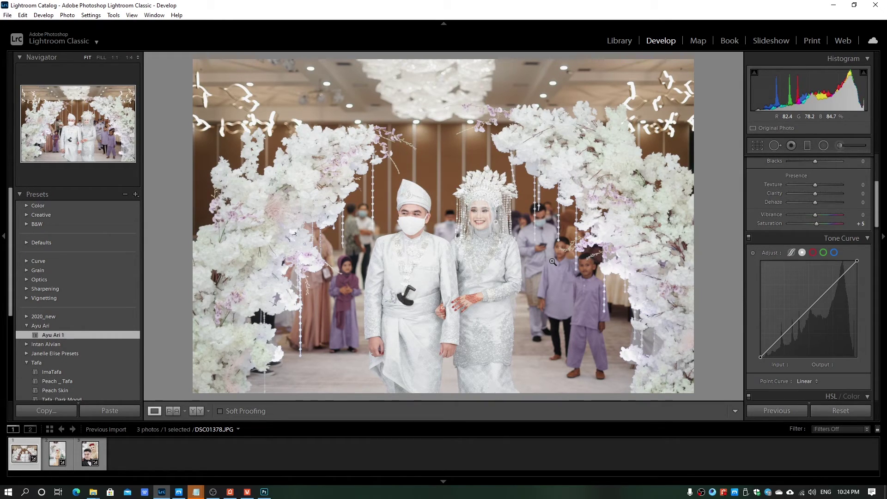
scroll(878, 241, "down", 2)
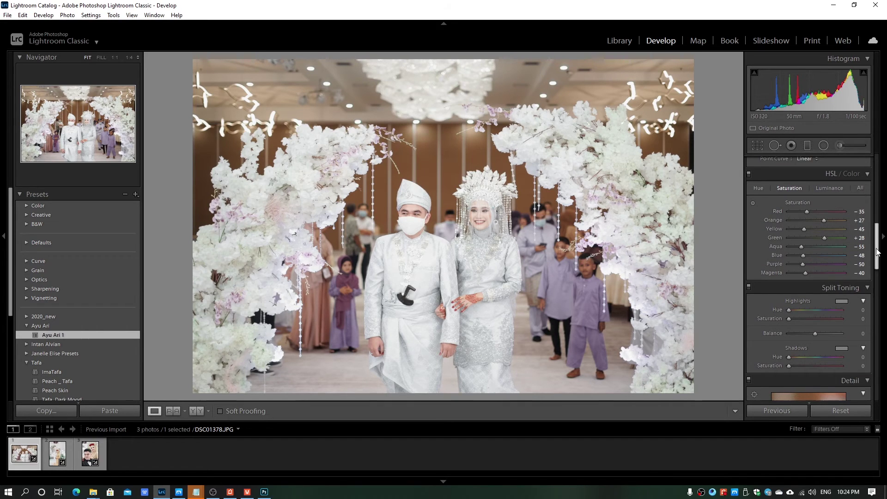
scroll(878, 250, "down", 5)
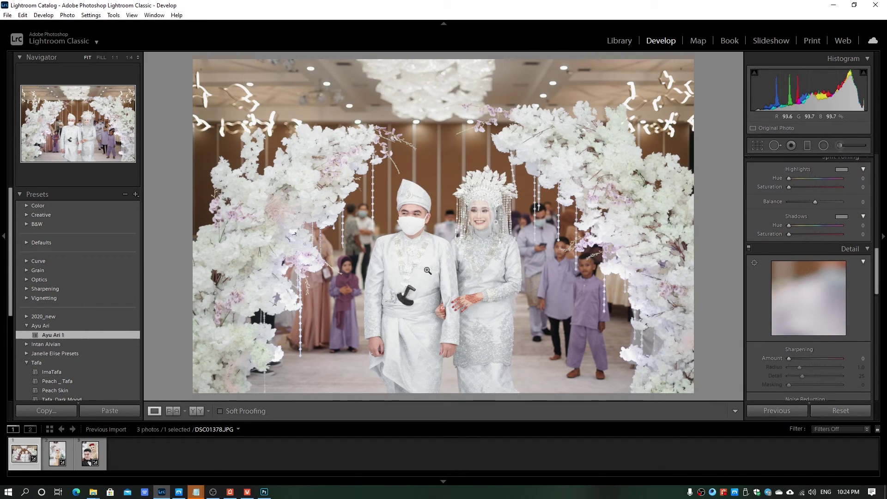